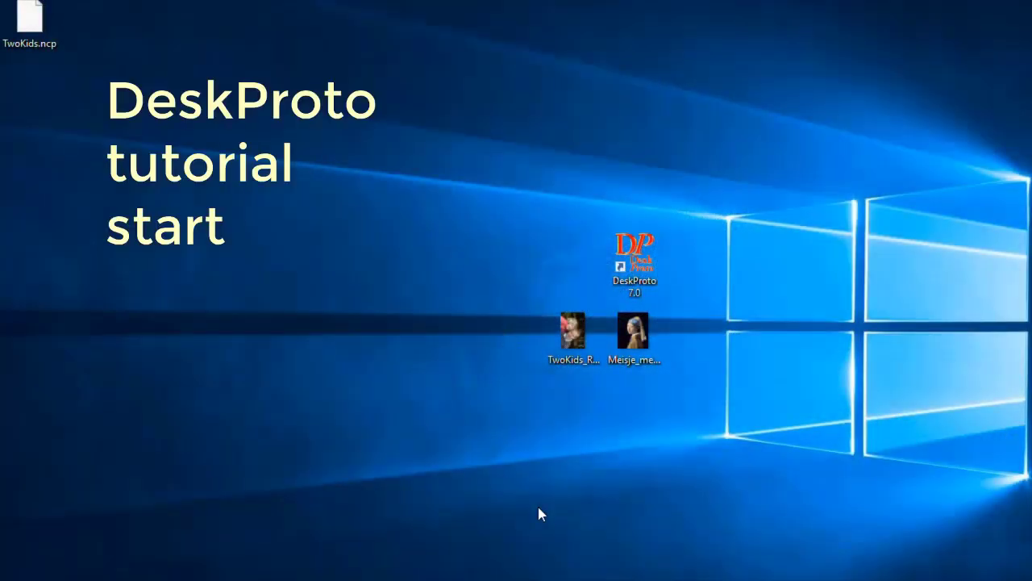
- Launch DeskProto 7.0 from its desktop shortcut
double_click(643, 281)
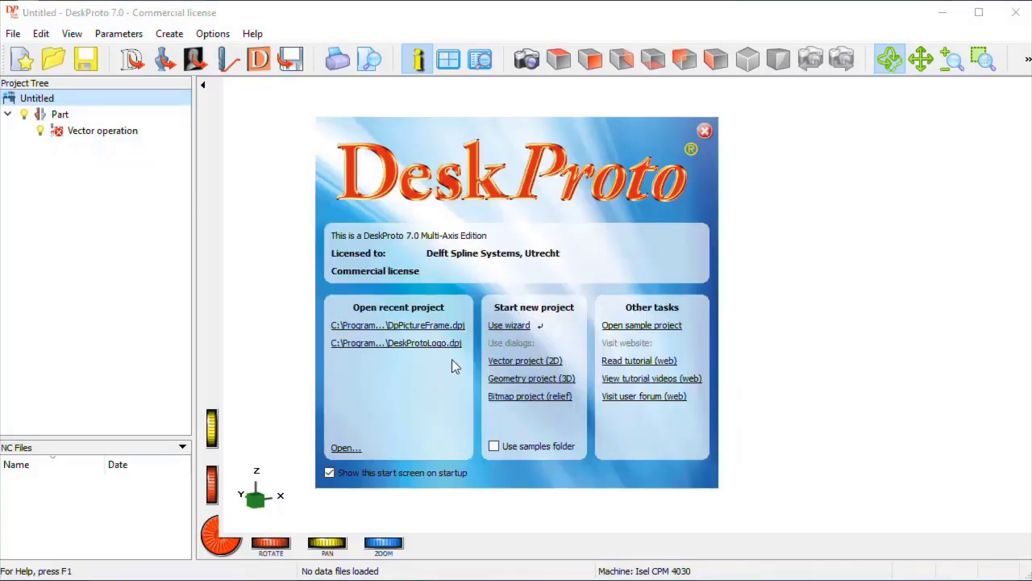
- Create a bitmap relief project from TwoKids_Rotated90.jpg on the Desktop
click(501, 397)
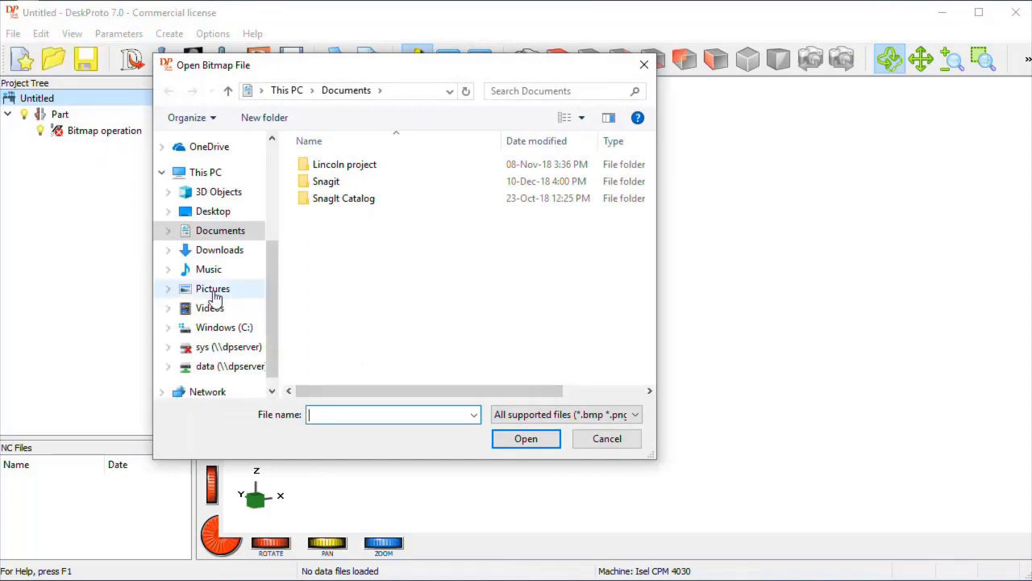
click(214, 217)
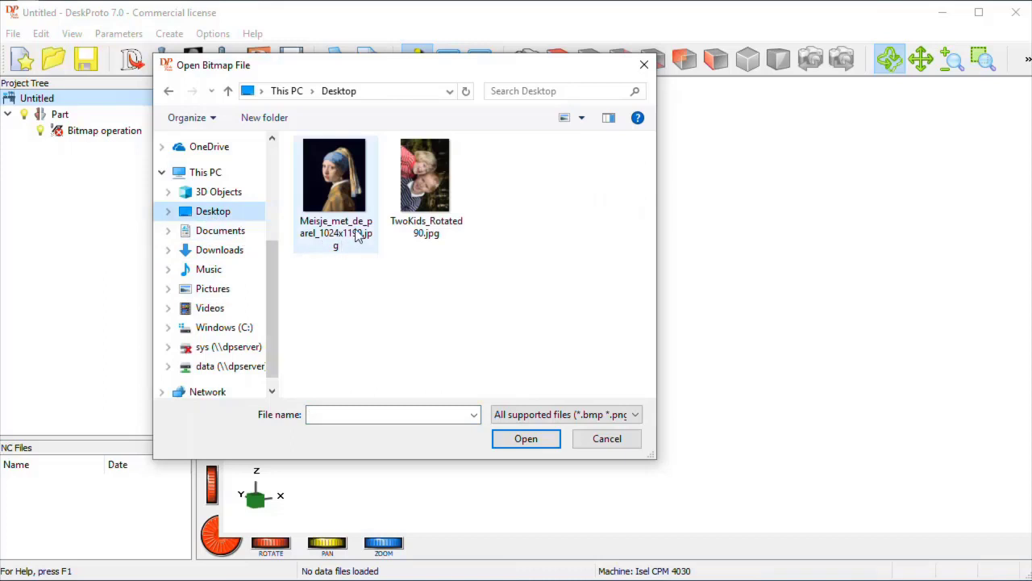
click(438, 194)
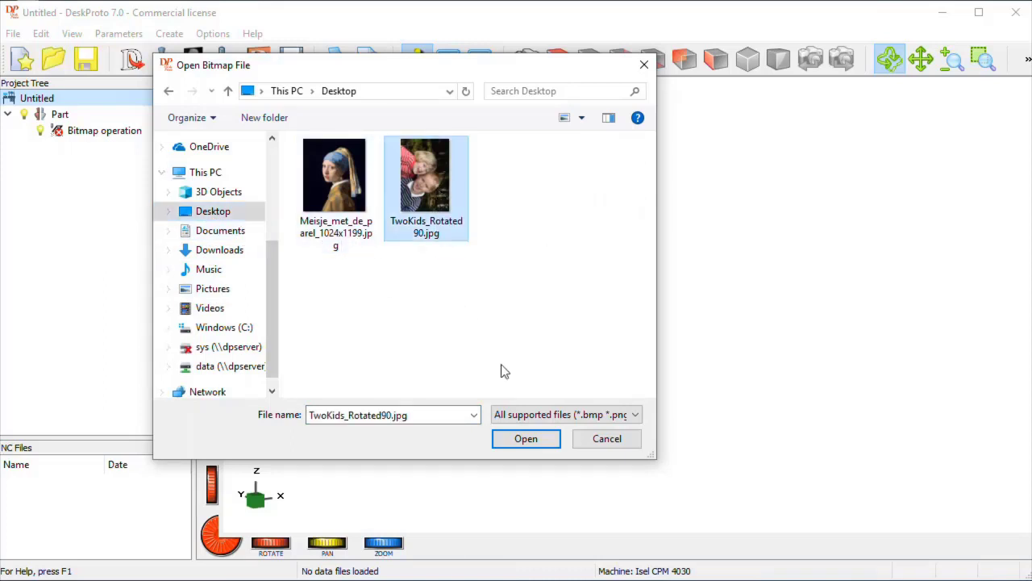
click(544, 441)
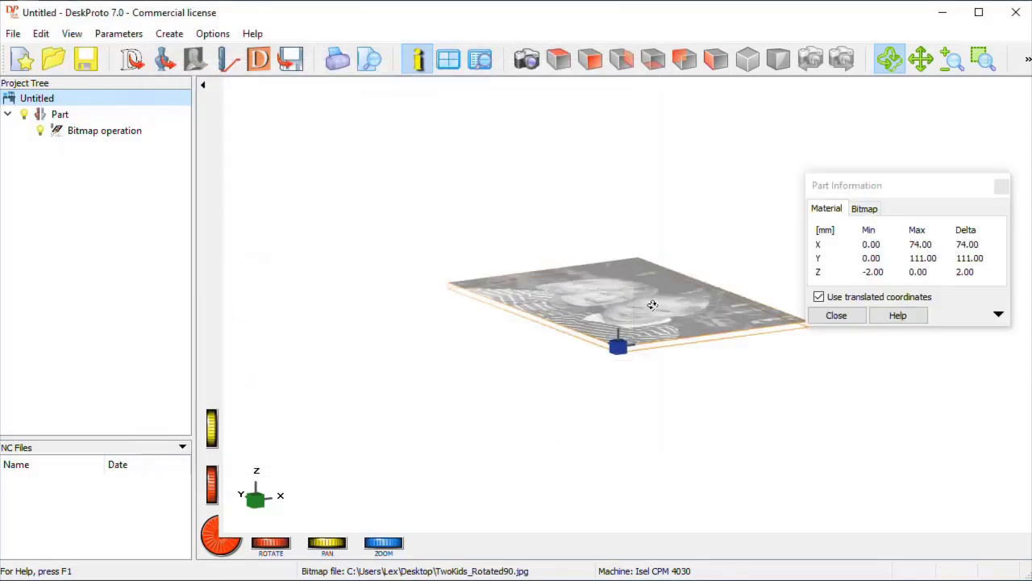
- Orbit and zoom around the 74 × 111 mm photo plate, then open the Part's parameters
drag(654, 304, 651, 392)
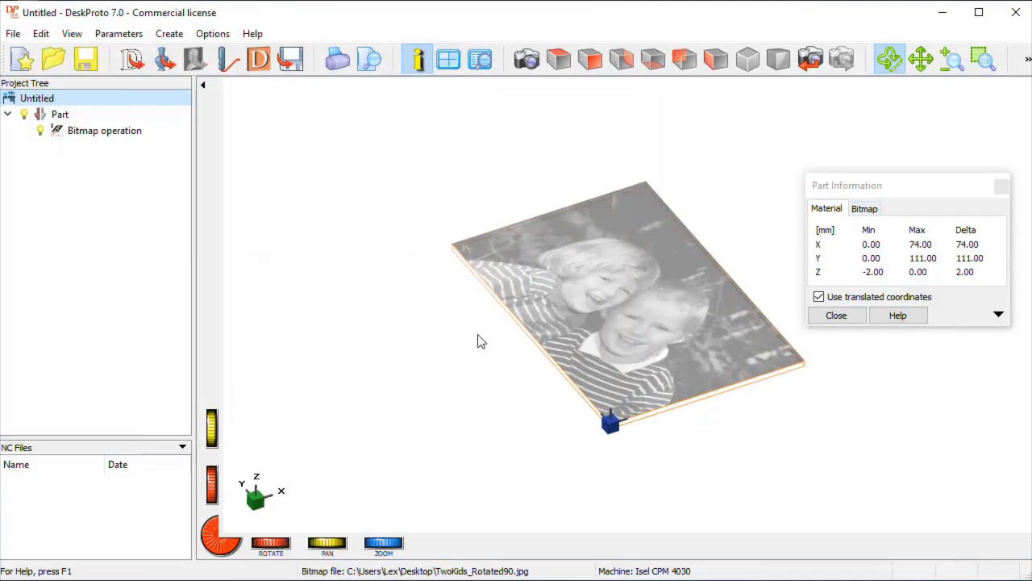
scroll(642, 313, up, 3)
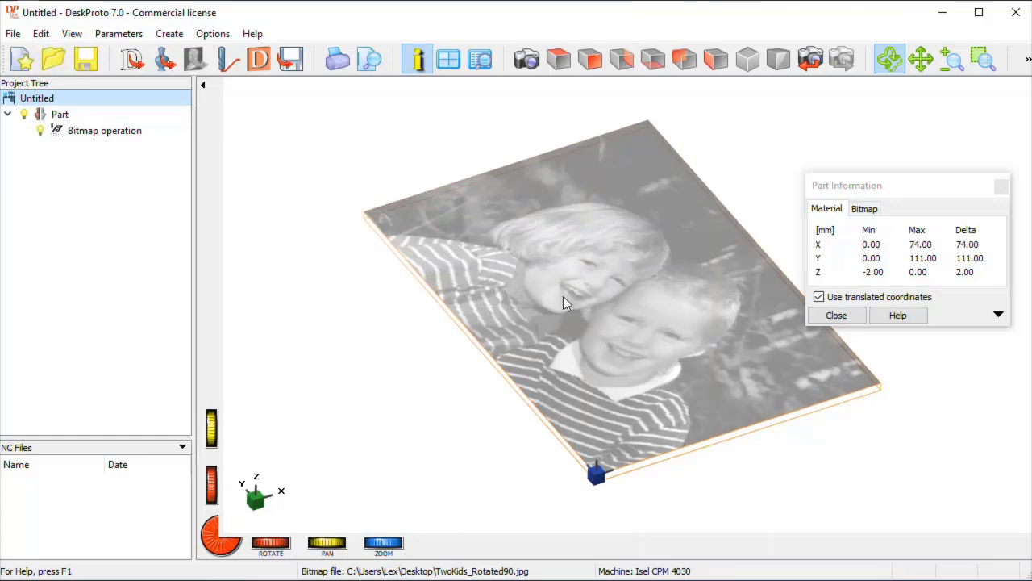
drag(777, 363, 836, 354)
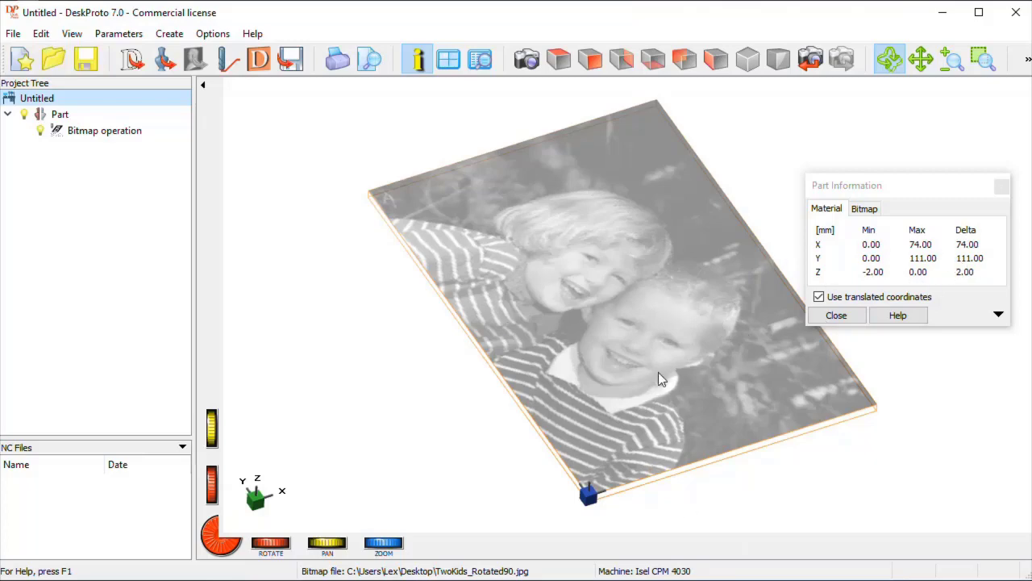
mouse_move(658, 371)
mouse_down()
mouse_move(669, 323)
mouse_move(675, 360)
mouse_up()
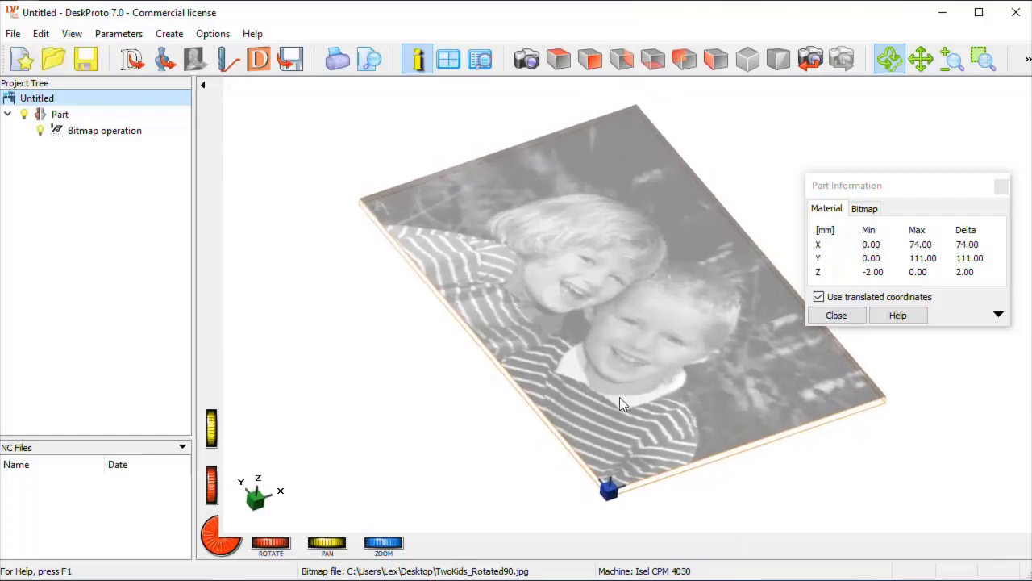
double_click(59, 116)
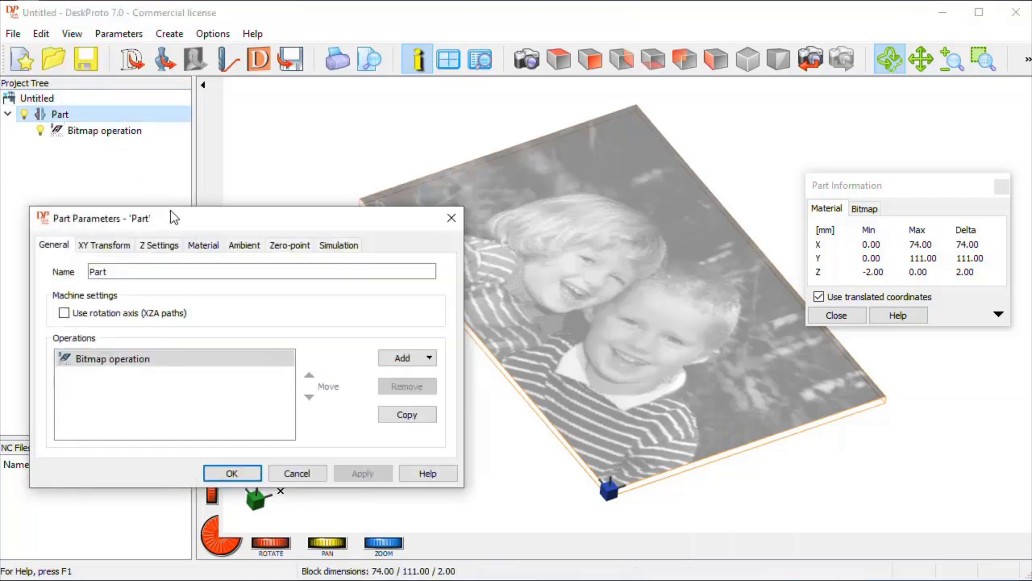
- Enable Use rotation axis (XZA paths), wrapping the photo into a 35.33 mm diameter cylinder
click(65, 314)
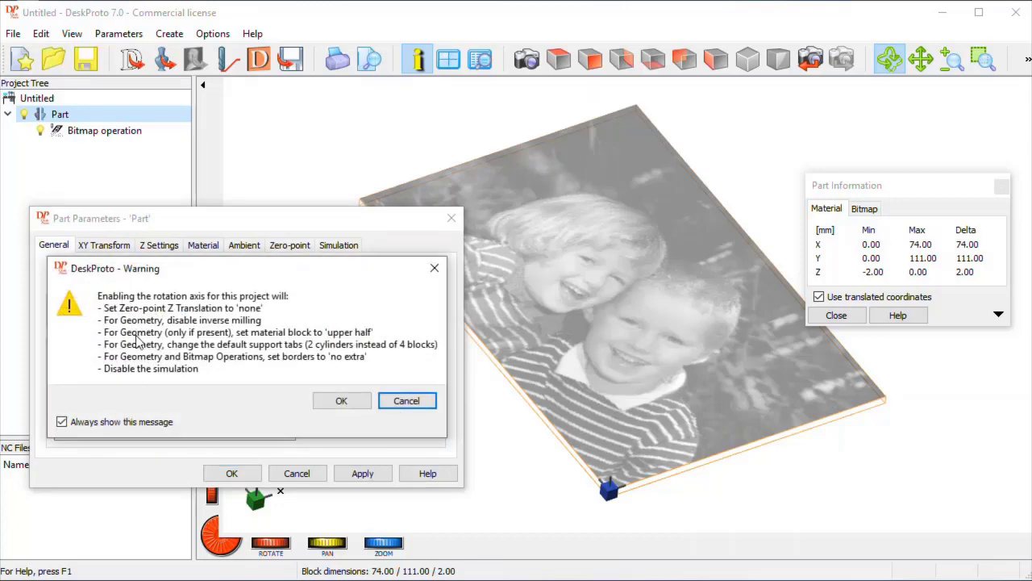
click(340, 398)
click(233, 473)
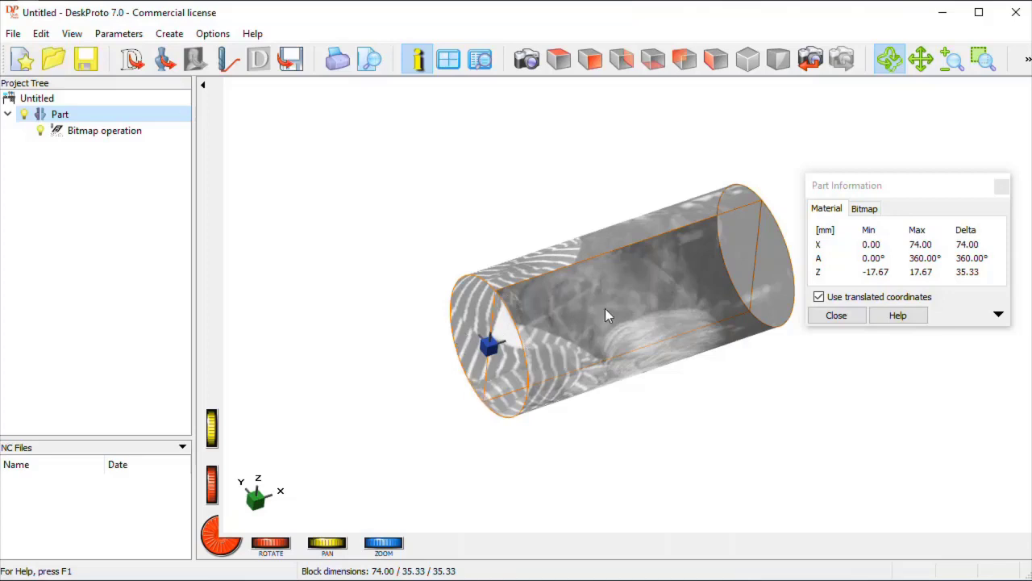
drag(613, 316, 633, 303)
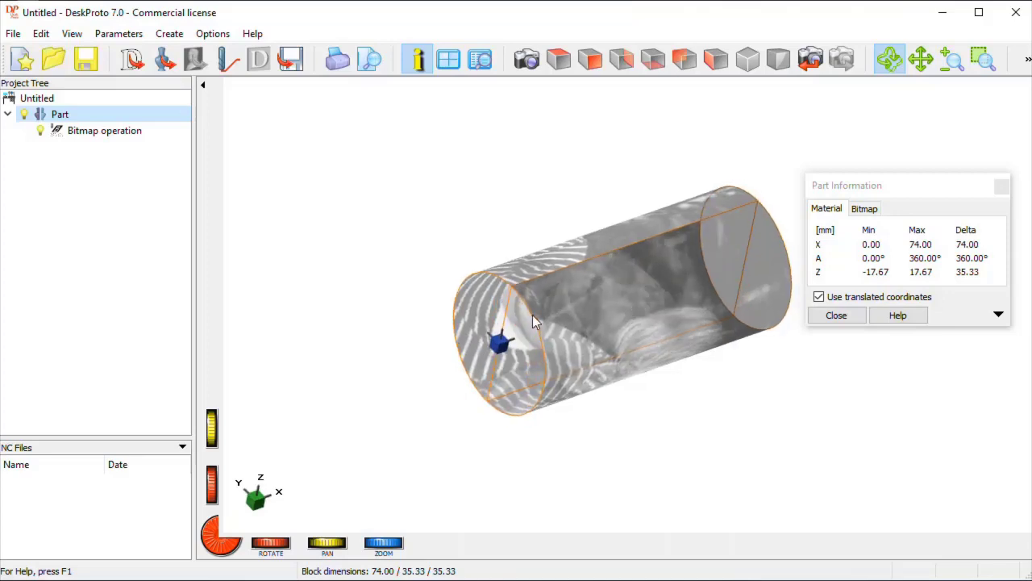
- Set a custom material block with Z Maximum 35 mm and Z Minimum 33.5 mm
double_click(59, 117)
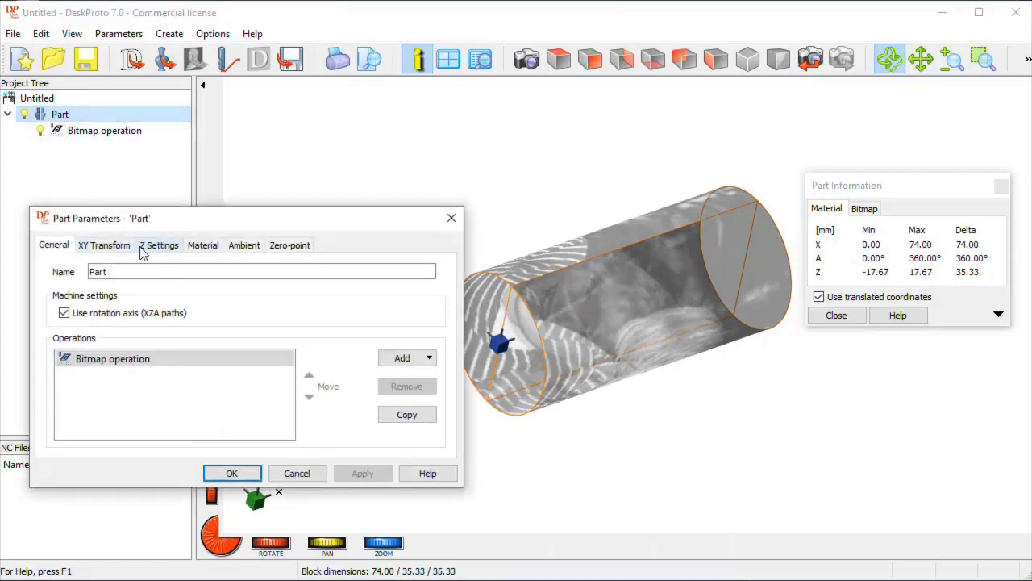
click(204, 247)
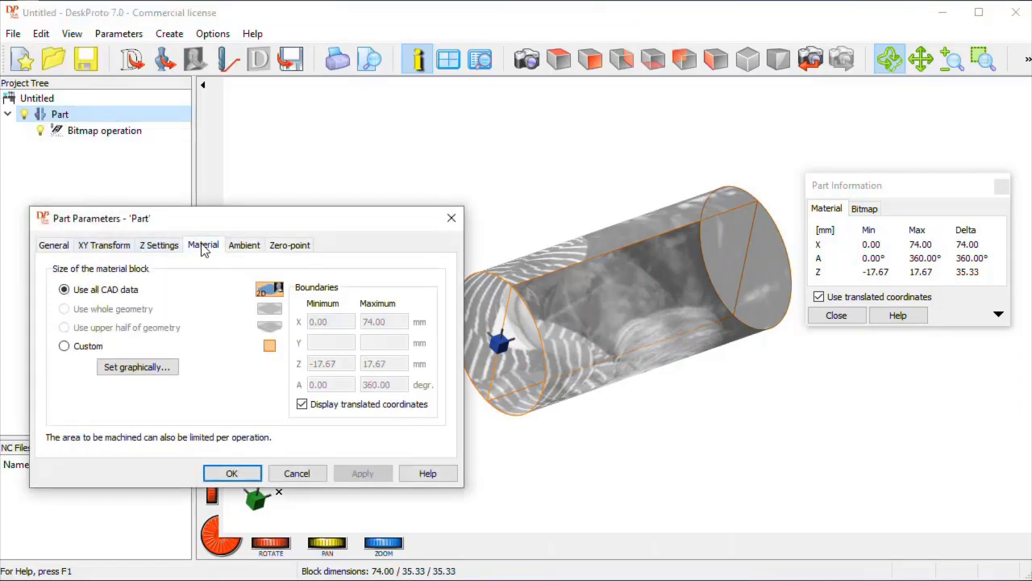
click(65, 346)
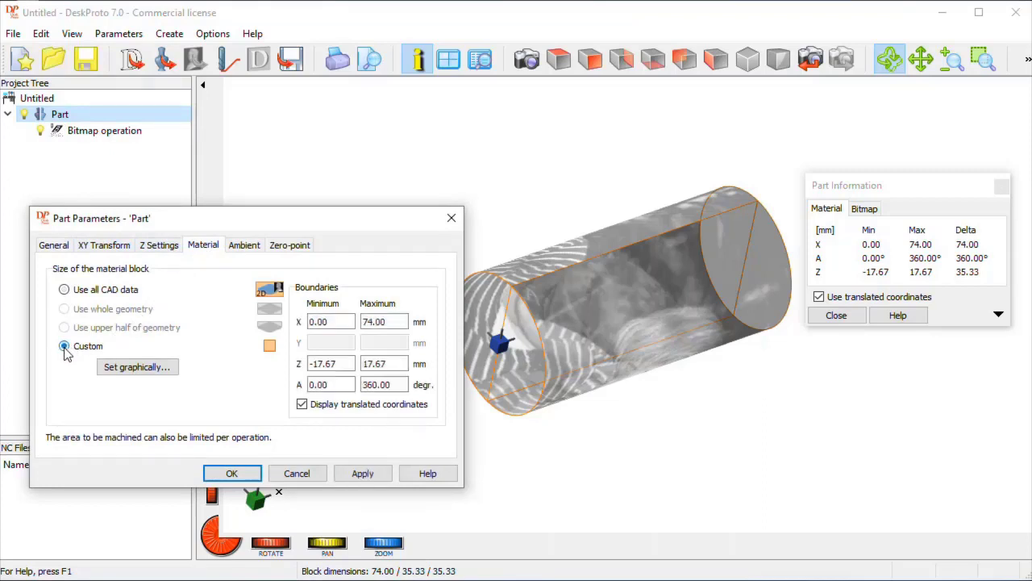
click(397, 367)
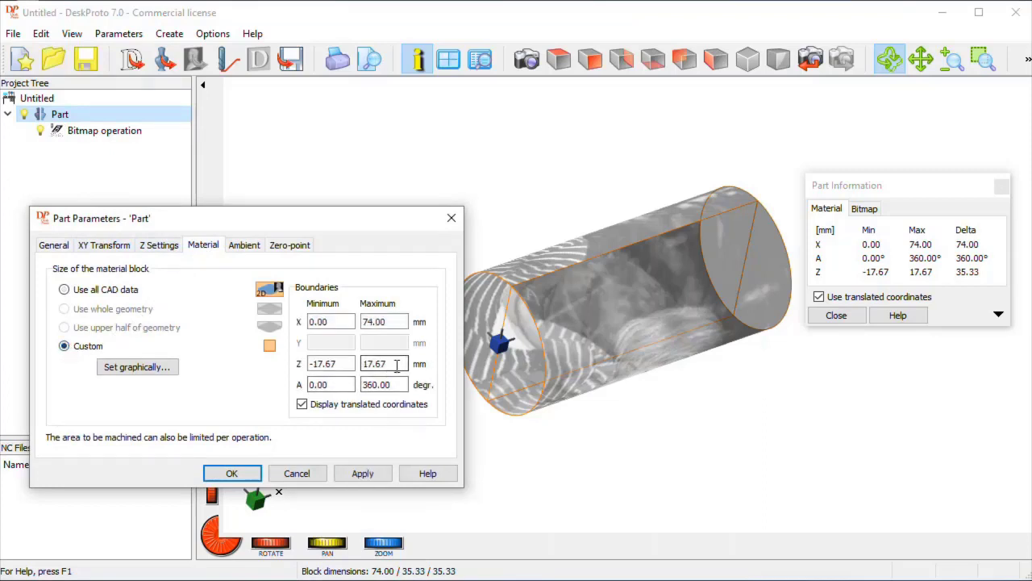
drag(394, 364, 357, 364)
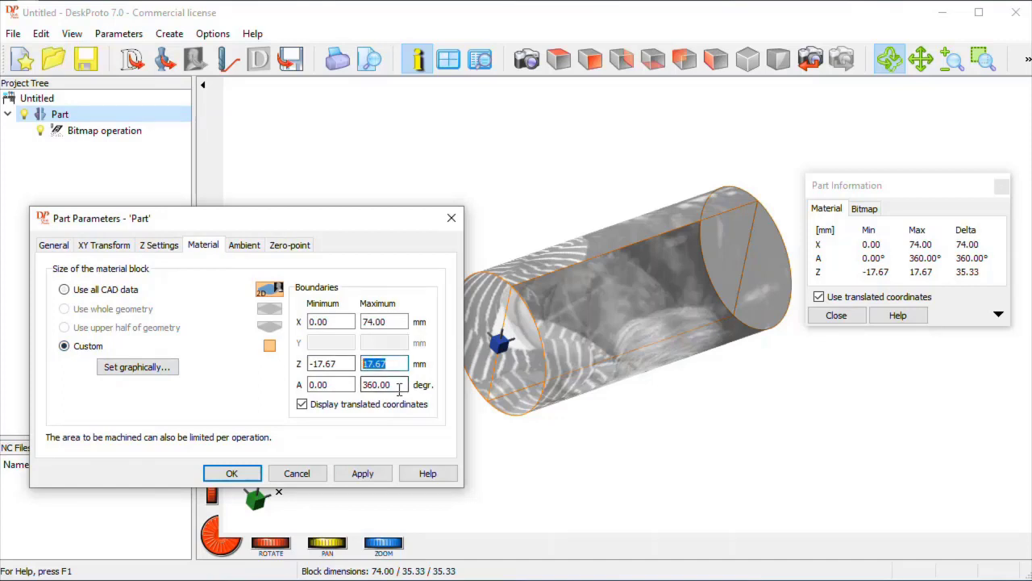
mouse_move(397, 391)
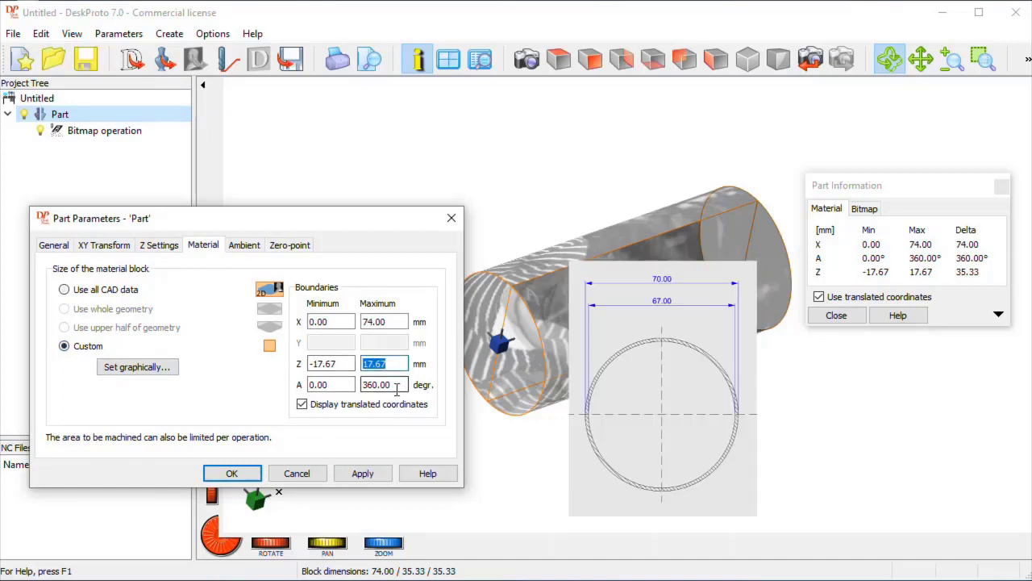
text(35)
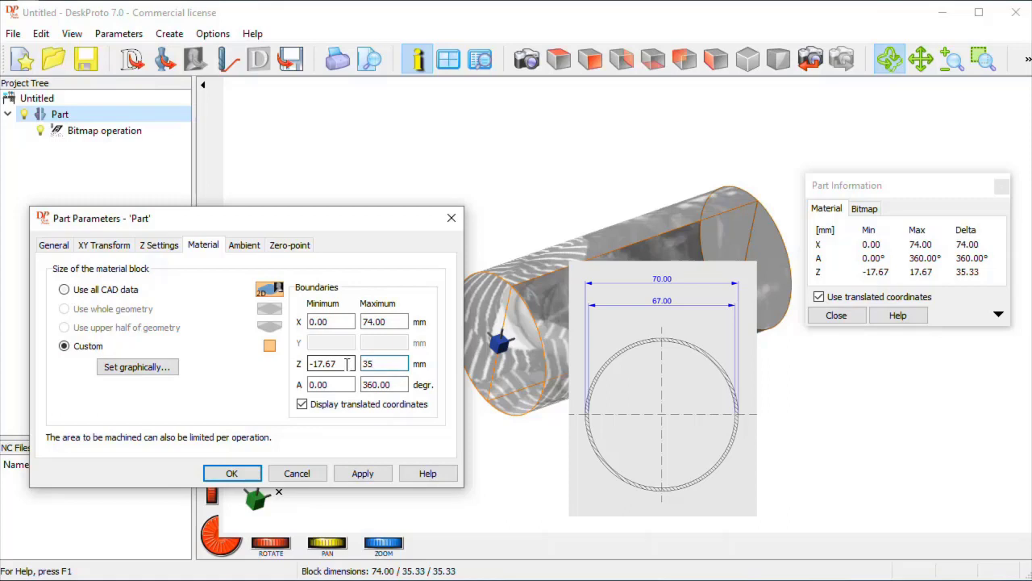
drag(343, 364, 307, 364)
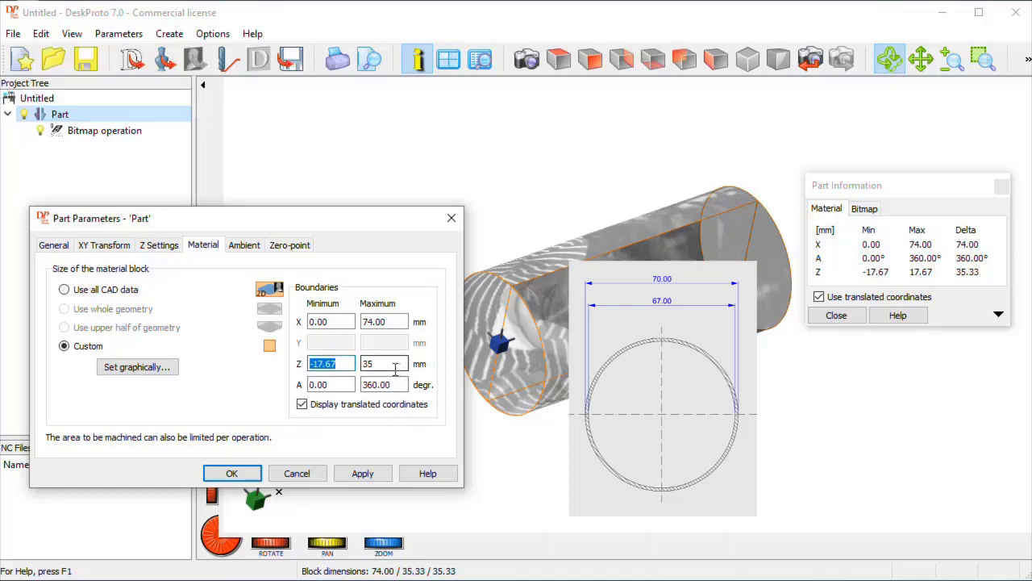
text(33.5)
- Apply the 33.5–35 mm tube boundaries and orbit to view the thin tube from several sides
click(238, 474)
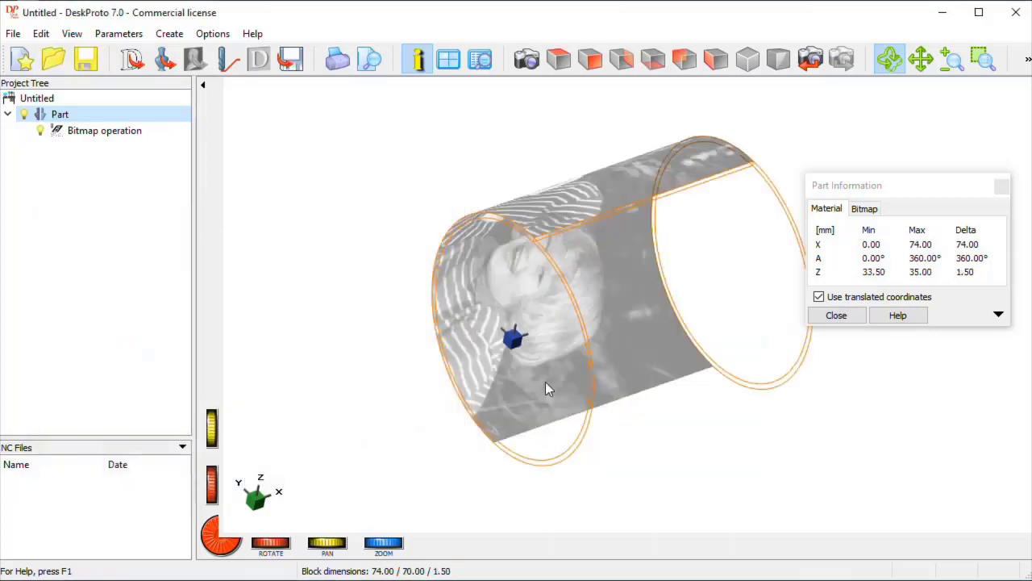
drag(655, 347, 704, 303)
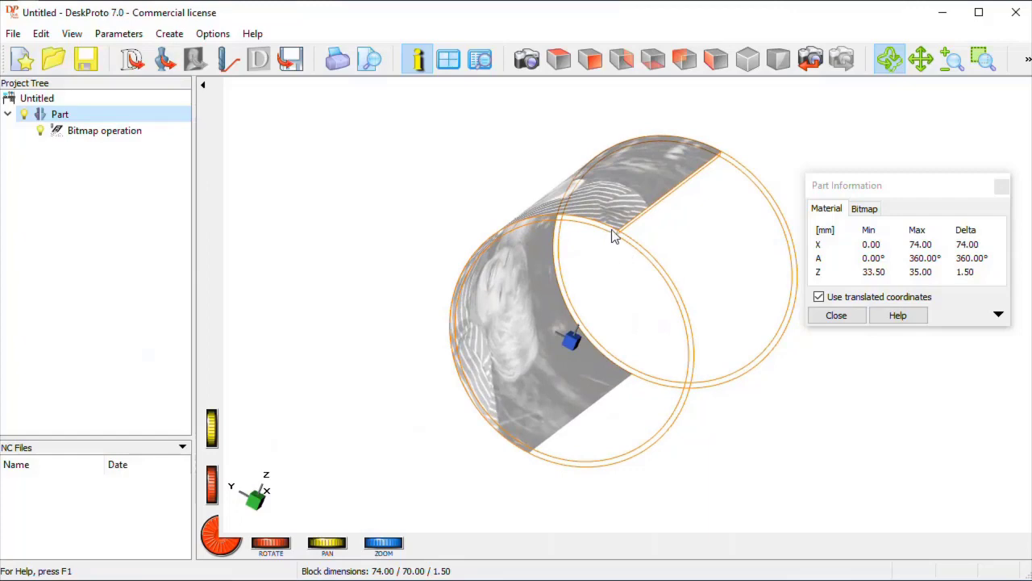
drag(641, 249, 686, 264)
drag(726, 292, 747, 260)
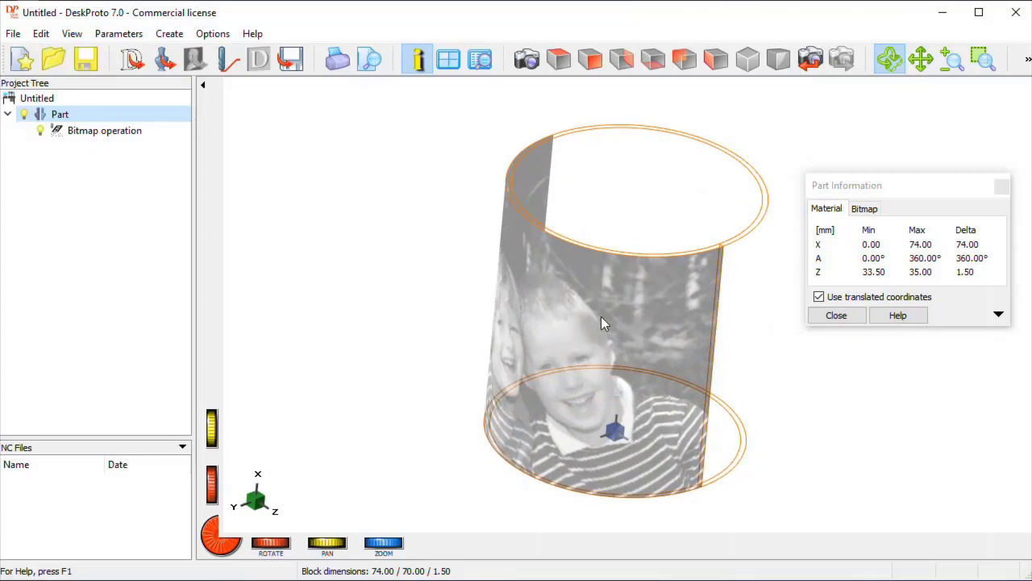
- Turn the tube upright to view its top, then select Part in the Project Tree
drag(602, 317, 677, 329)
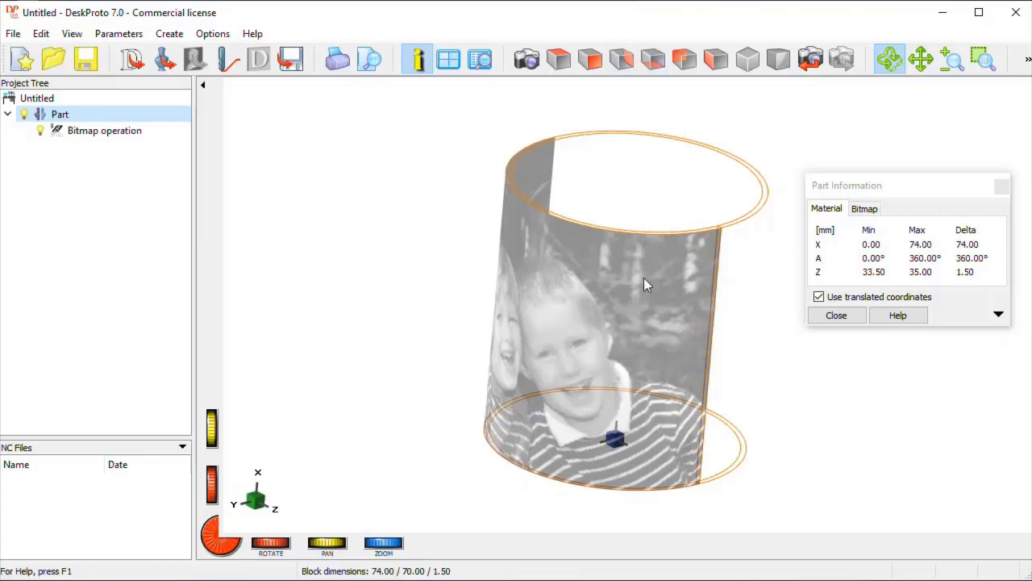
drag(644, 279, 652, 210)
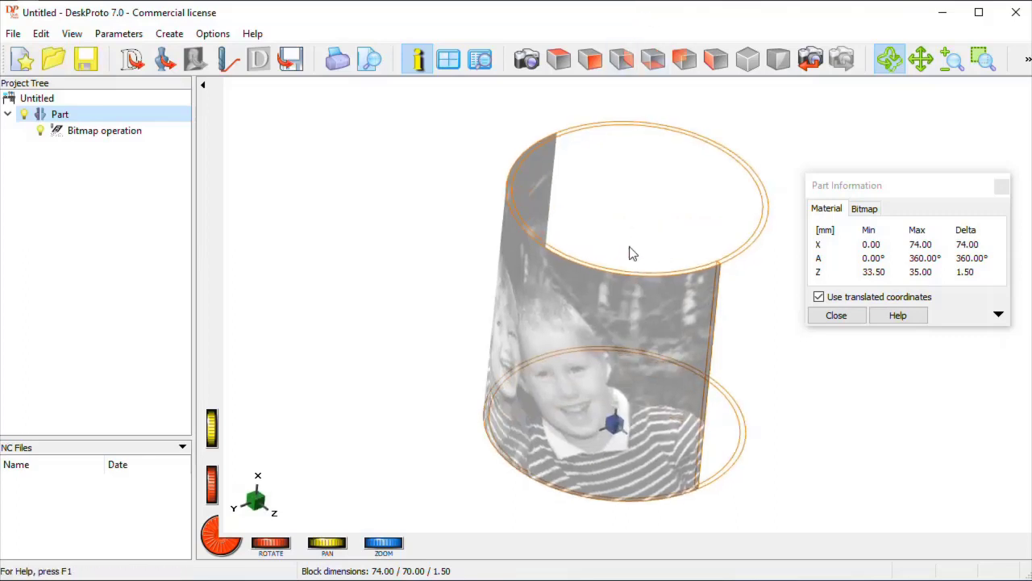
drag(638, 305, 669, 235)
drag(571, 326, 532, 291)
click(79, 118)
- Set the material block X range from -25 to 100 mm, making it 125 mm long
double_click(79, 118)
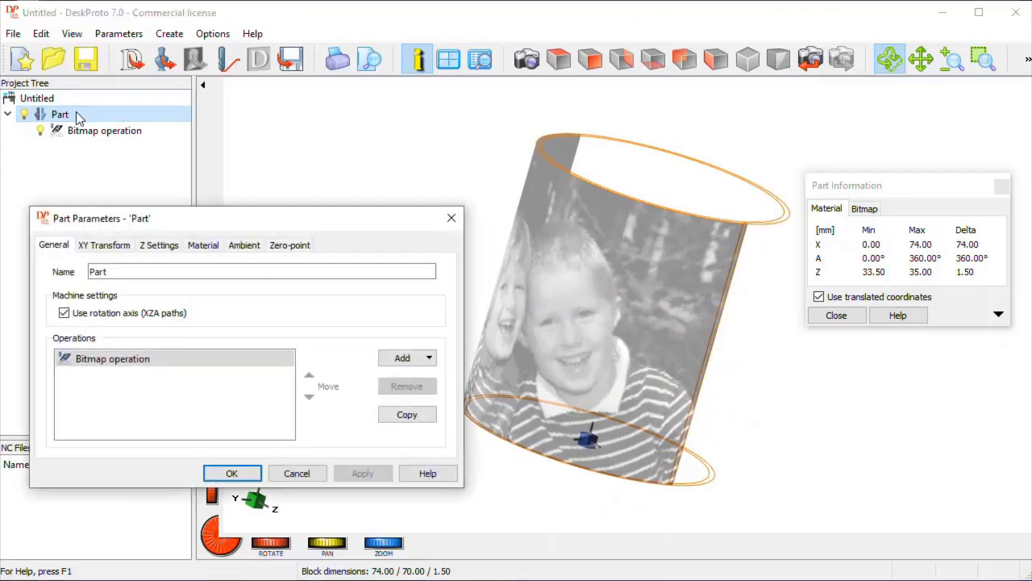
click(203, 245)
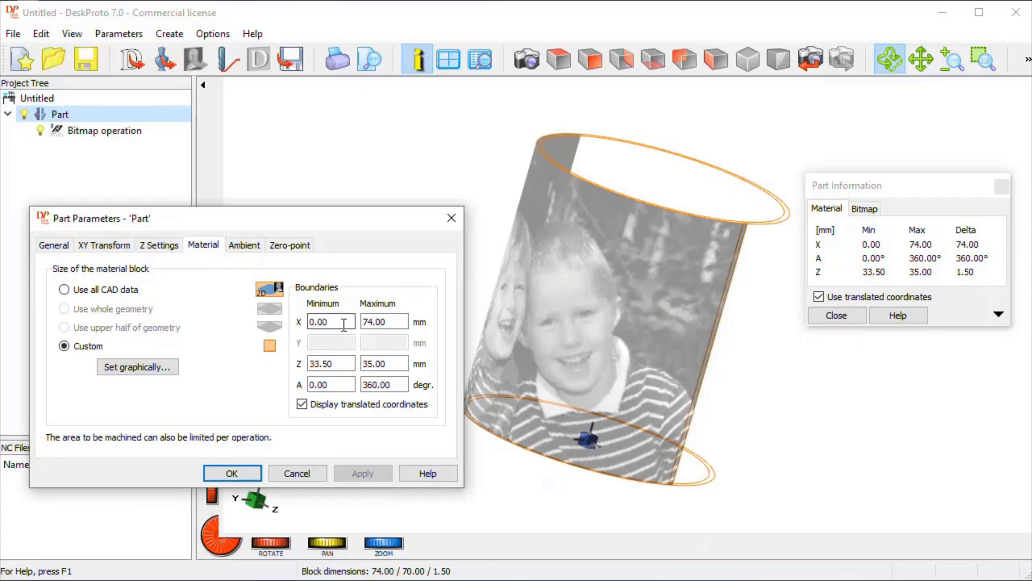
drag(336, 321, 300, 322)
text(-)
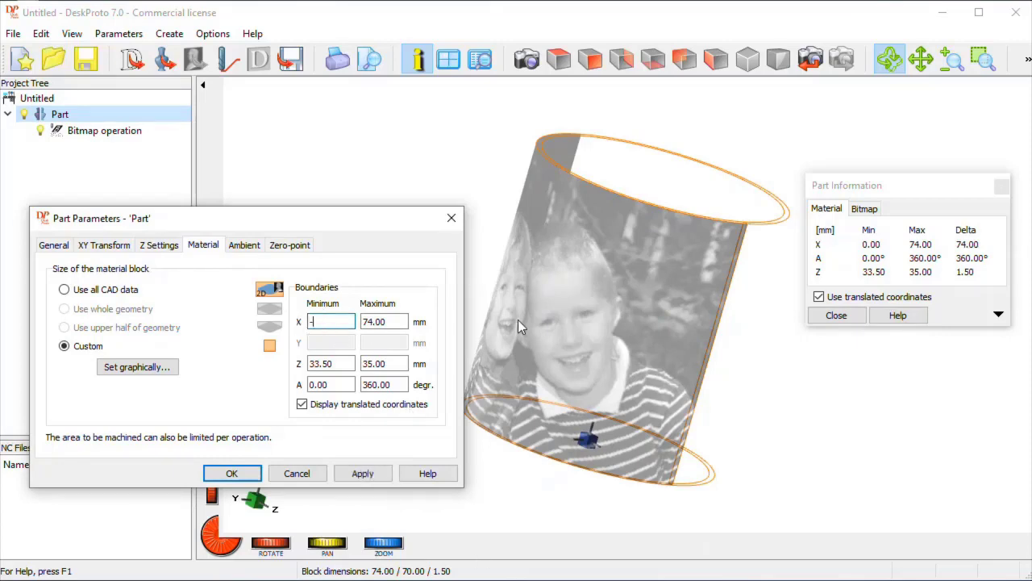
text(25)
drag(392, 321, 362, 322)
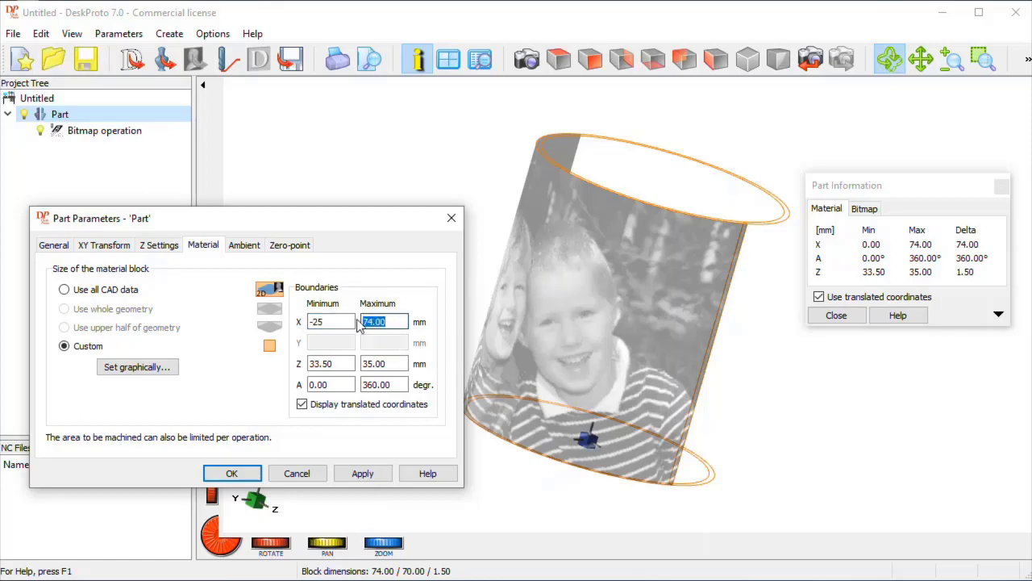
text(100)
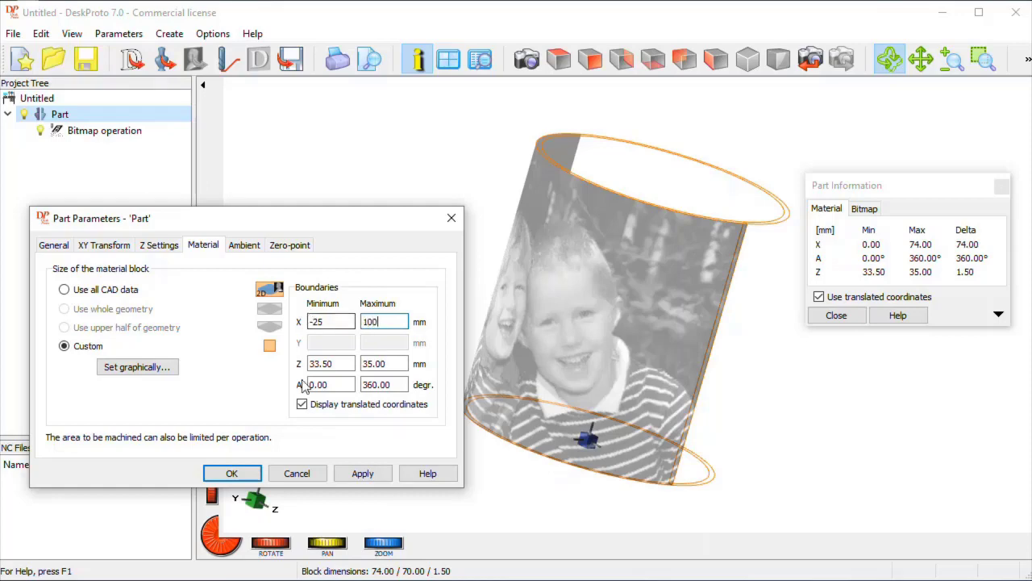
click(229, 476)
drag(569, 427, 620, 494)
- Turn on translucent display in Items Visible and orbit to see the photo inside the tube
double_click(356, 343)
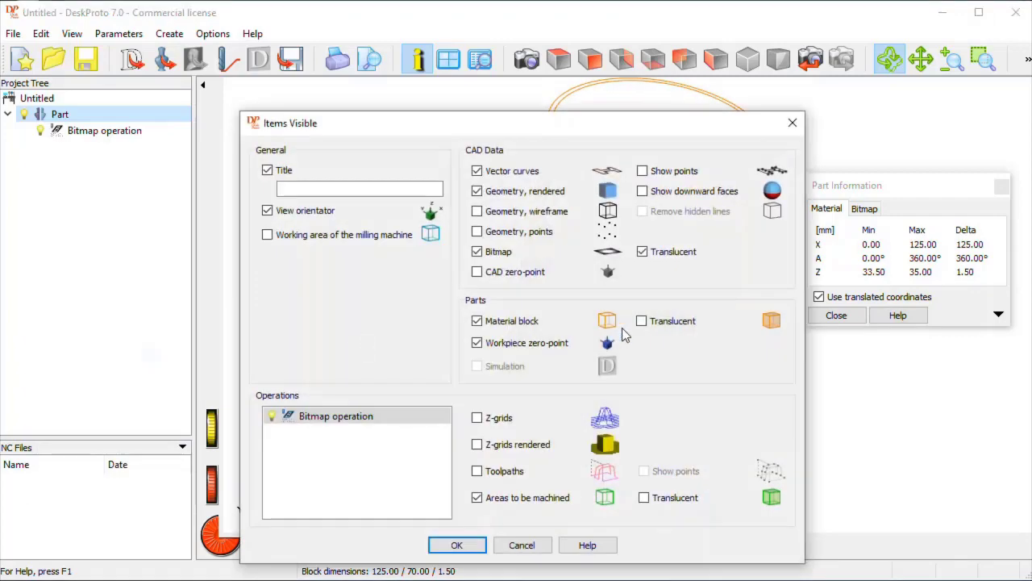
click(641, 321)
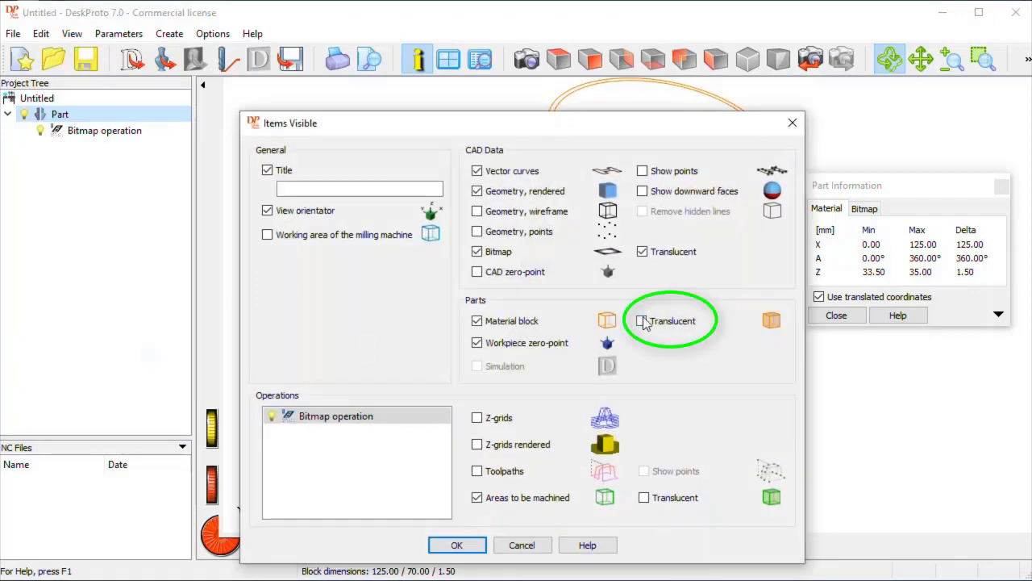
click(456, 546)
drag(572, 405, 581, 363)
scroll(547, 346, up, 2)
scroll(548, 347, down, 3)
drag(758, 395, 708, 285)
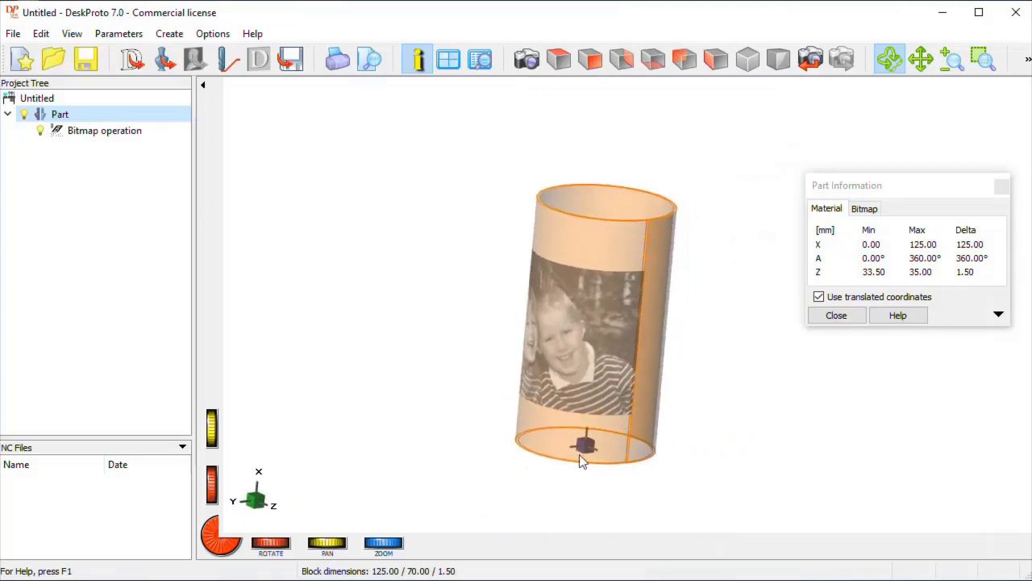
drag(528, 406, 540, 413)
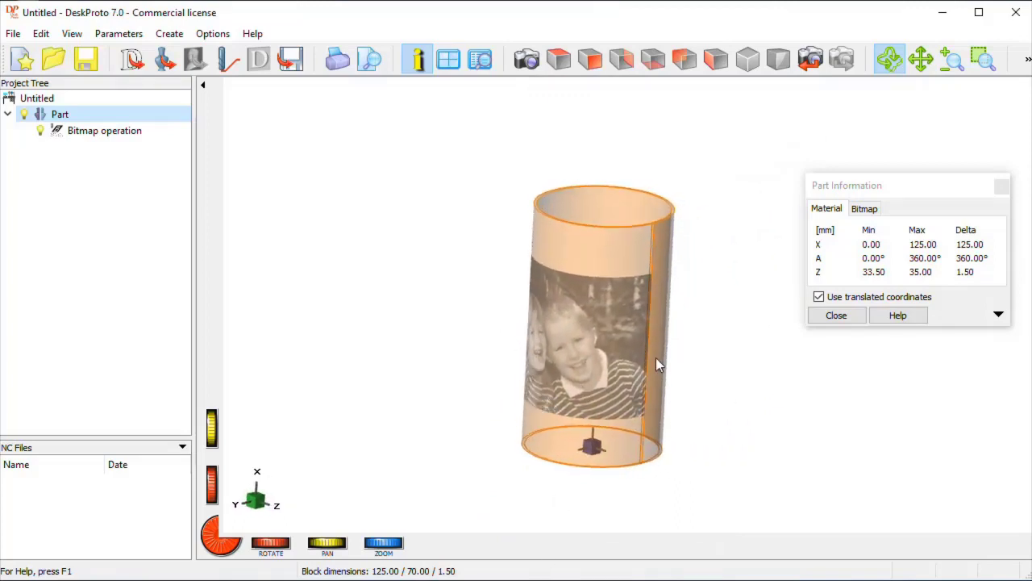
- Open the Part's parameters and go through the bitmap dimension and Z settings tabs
drag(525, 454, 419, 394)
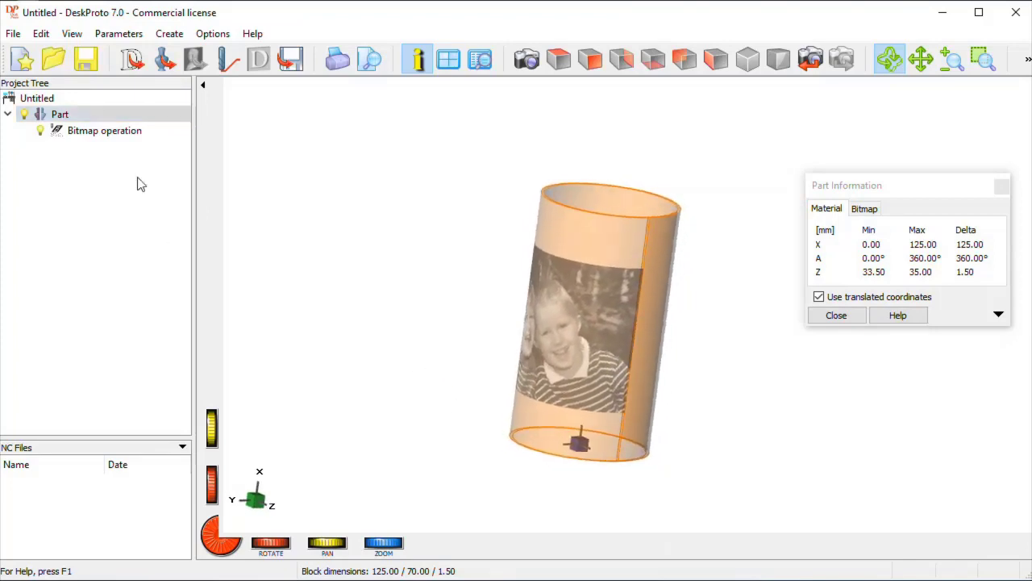
double_click(63, 116)
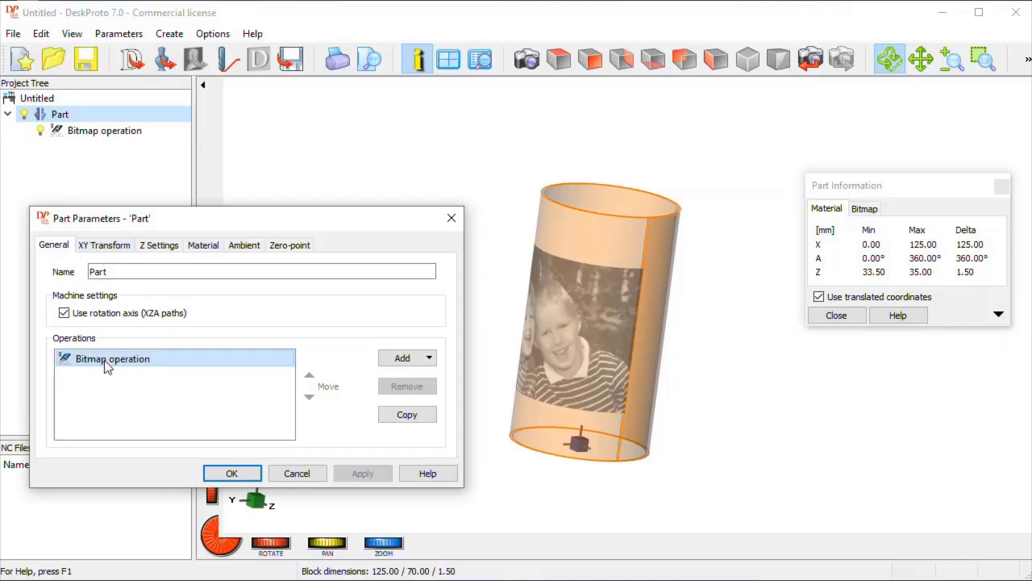
click(95, 248)
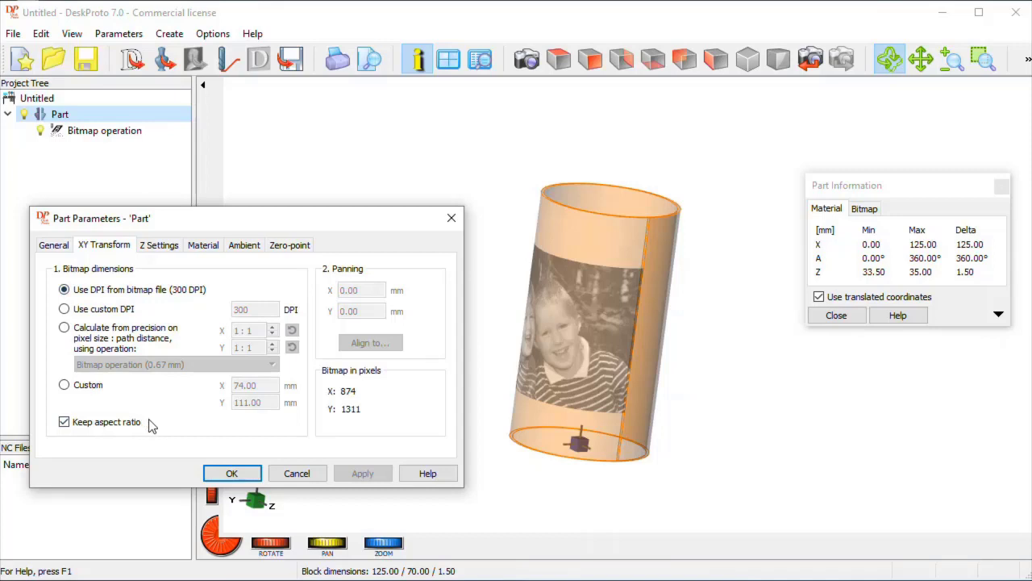
click(166, 250)
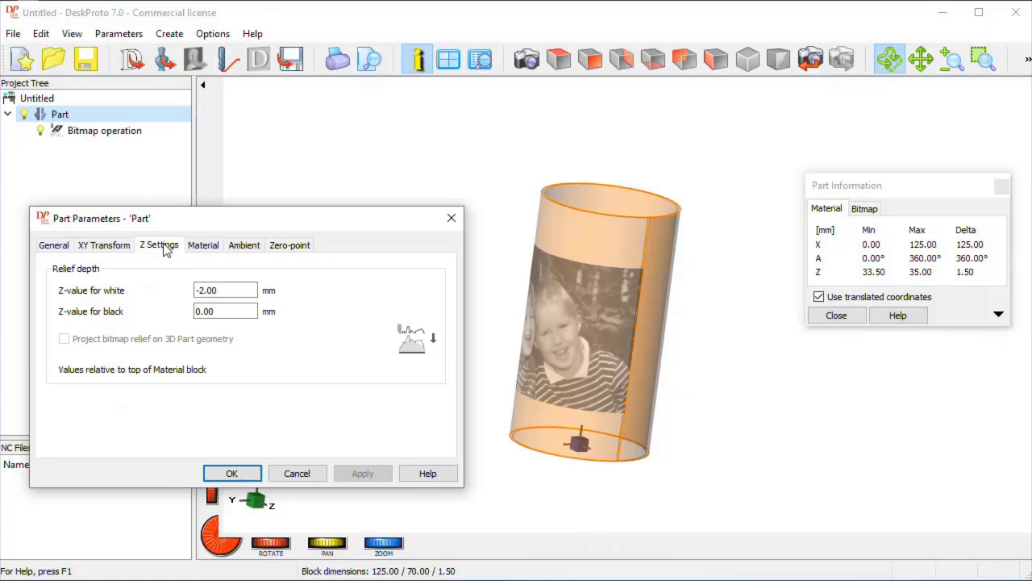
- Set the Z-value for white to -1.2 mm and for black to -0.2 mm
click(207, 290)
mouse_move(392, 279)
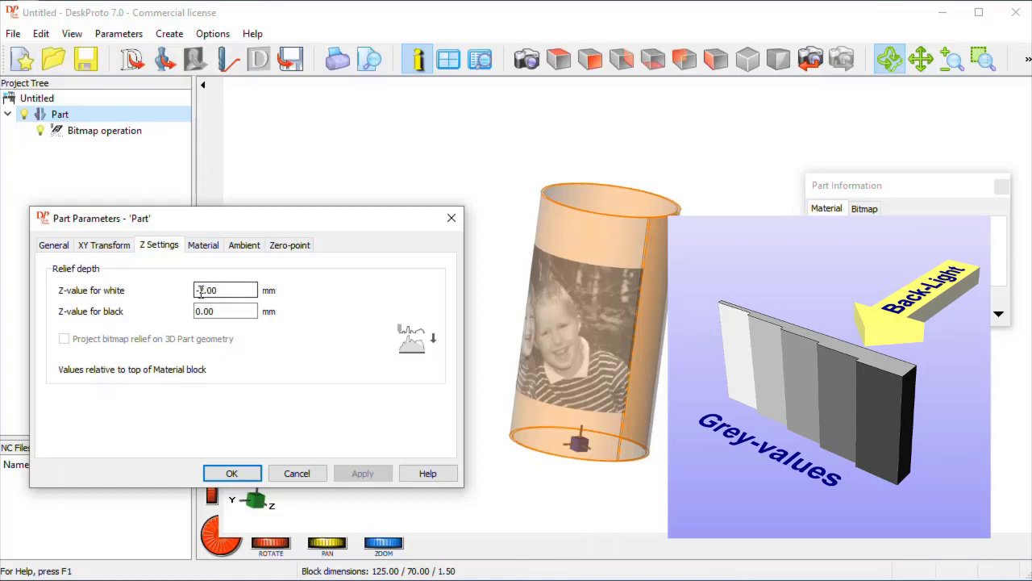
drag(200, 293, 239, 292)
text(1)
key(Tab)
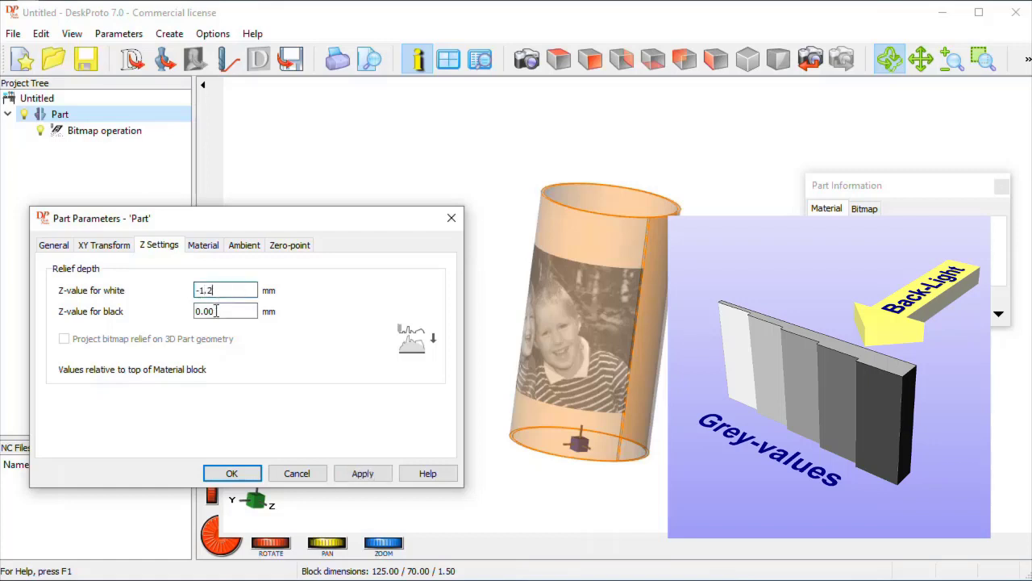
text(-)
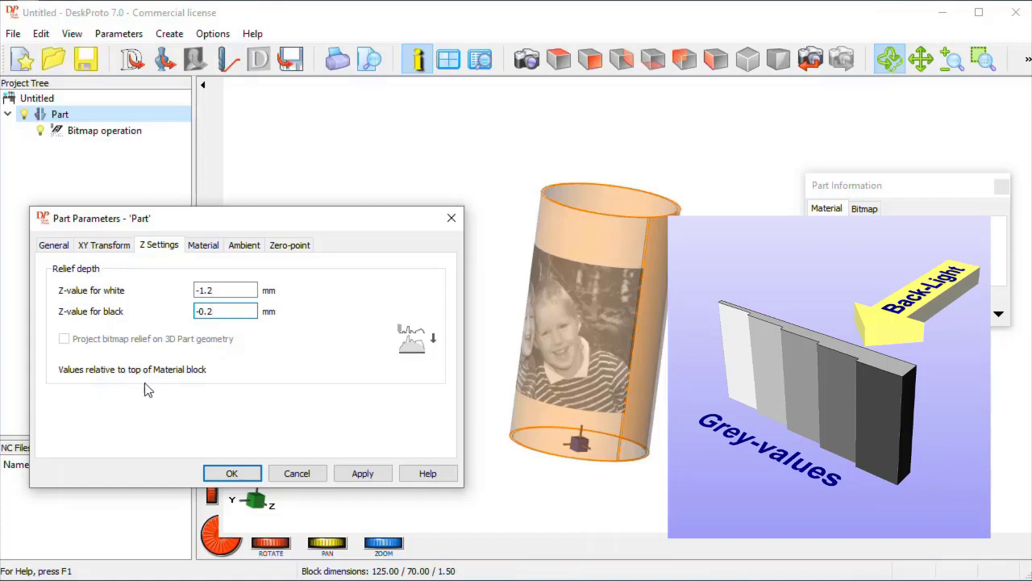
click(204, 249)
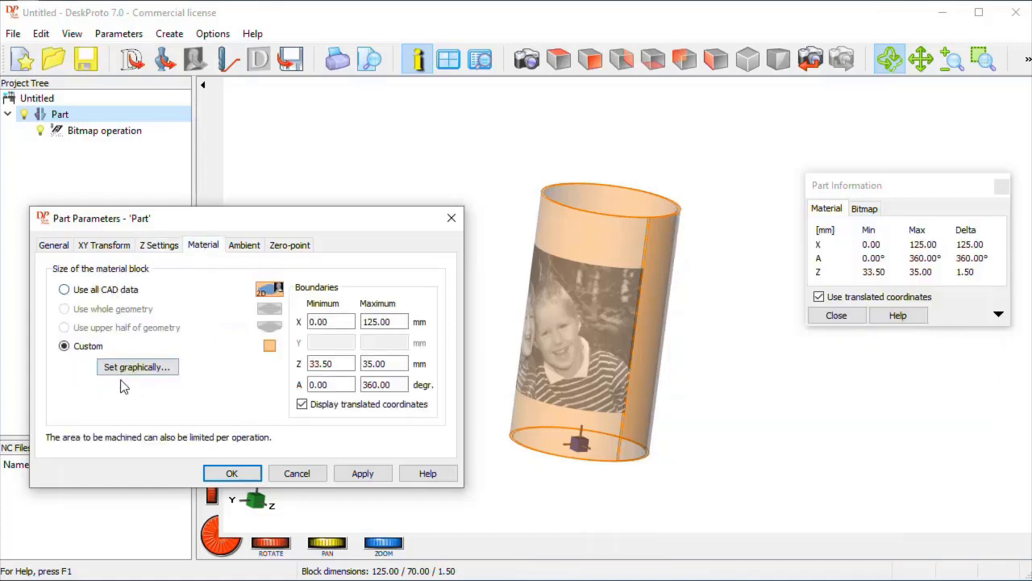
- Review the Ambient and Zero-point tabs, accept the Part settings, and orbit the cylinder sideways
click(245, 249)
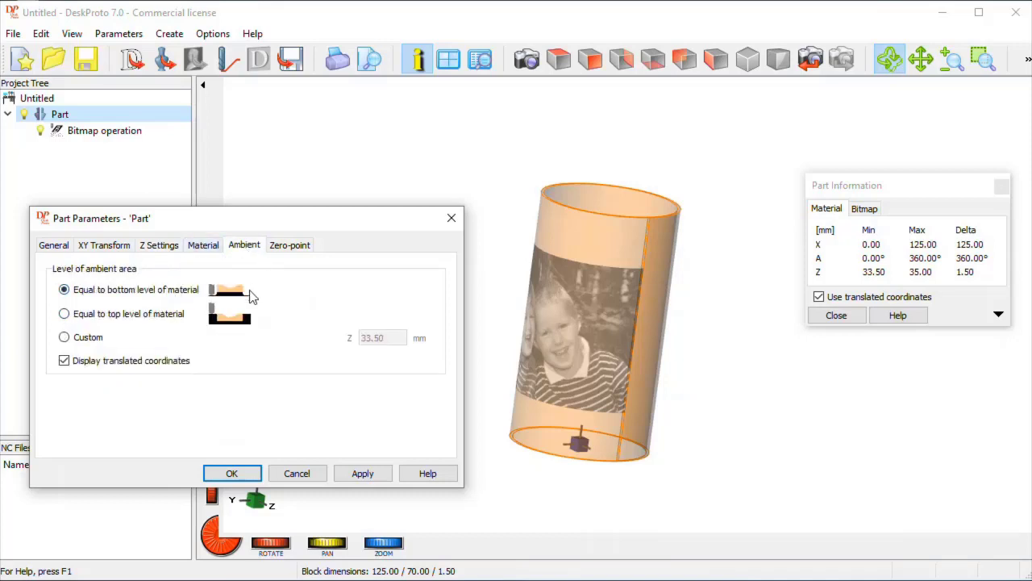
click(293, 249)
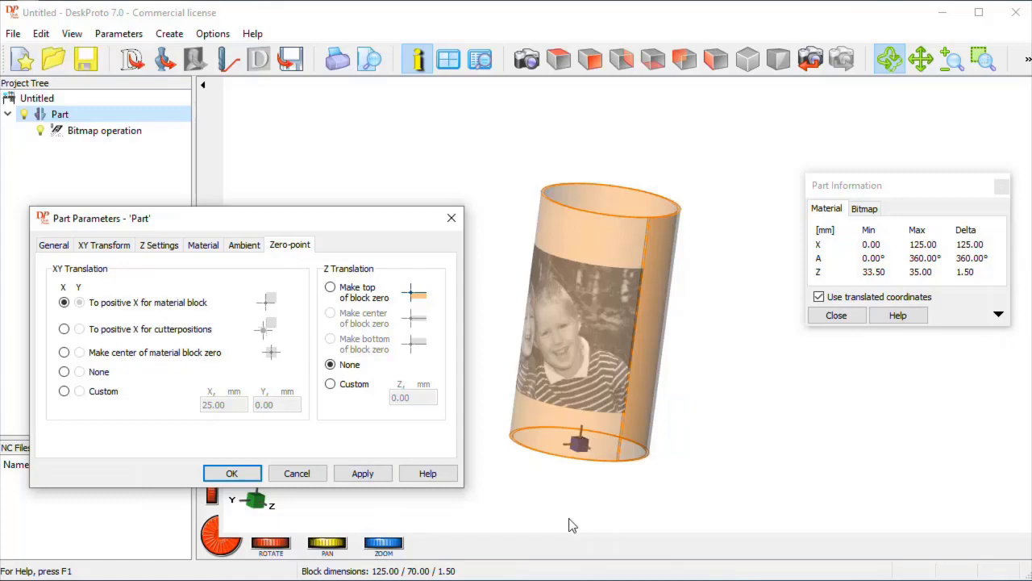
click(242, 475)
drag(556, 450, 527, 316)
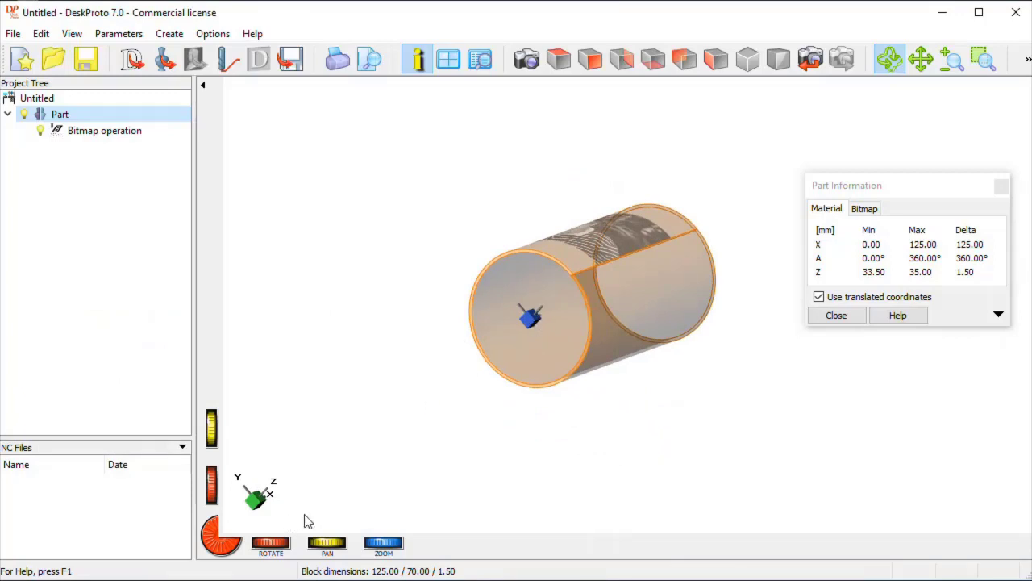
drag(309, 521, 604, 189)
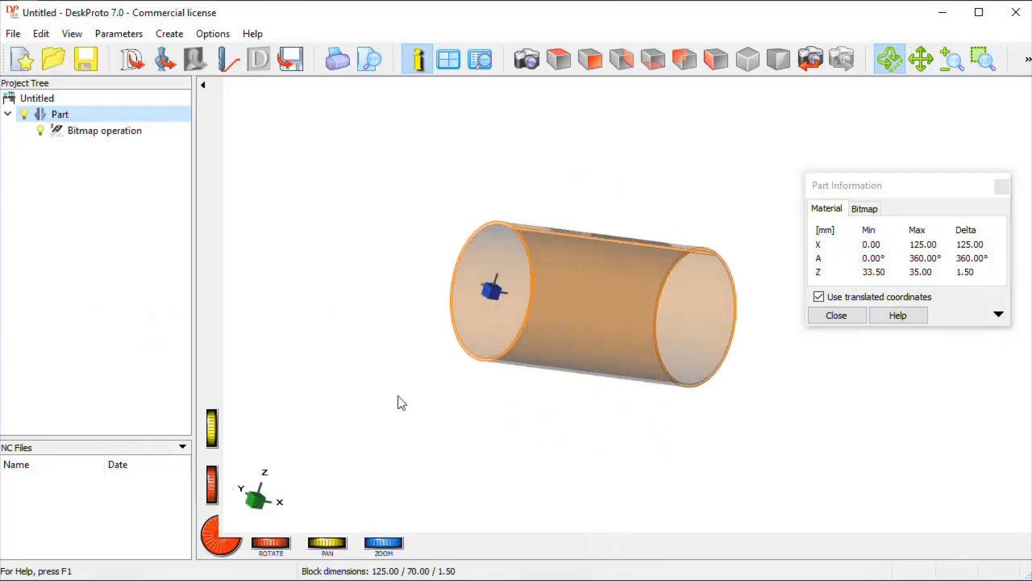
drag(398, 400, 457, 470)
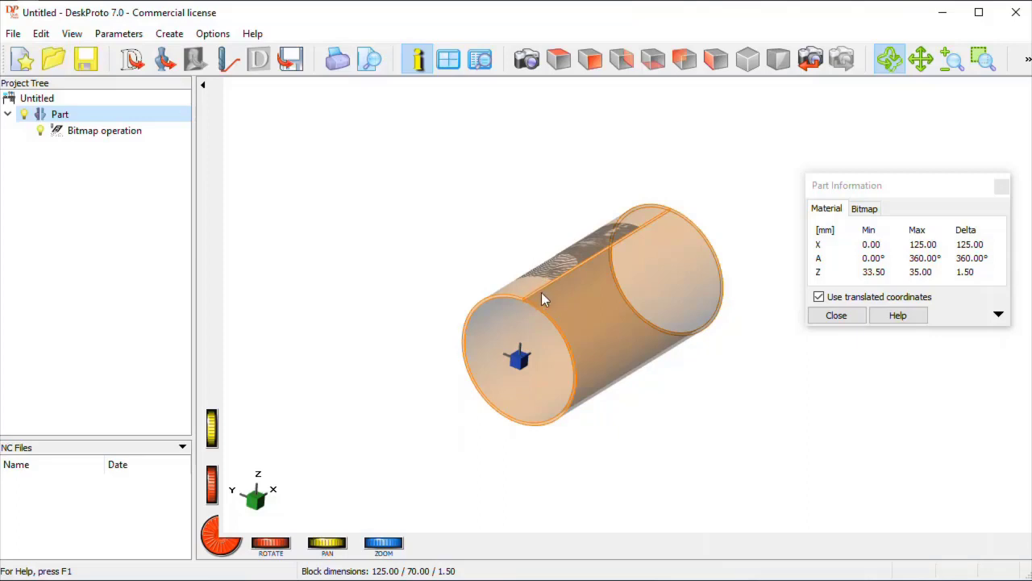
- Make the top of the material block the Part's Z zero-point, so Z spans -1.50 to 0.00
double_click(92, 114)
click(289, 247)
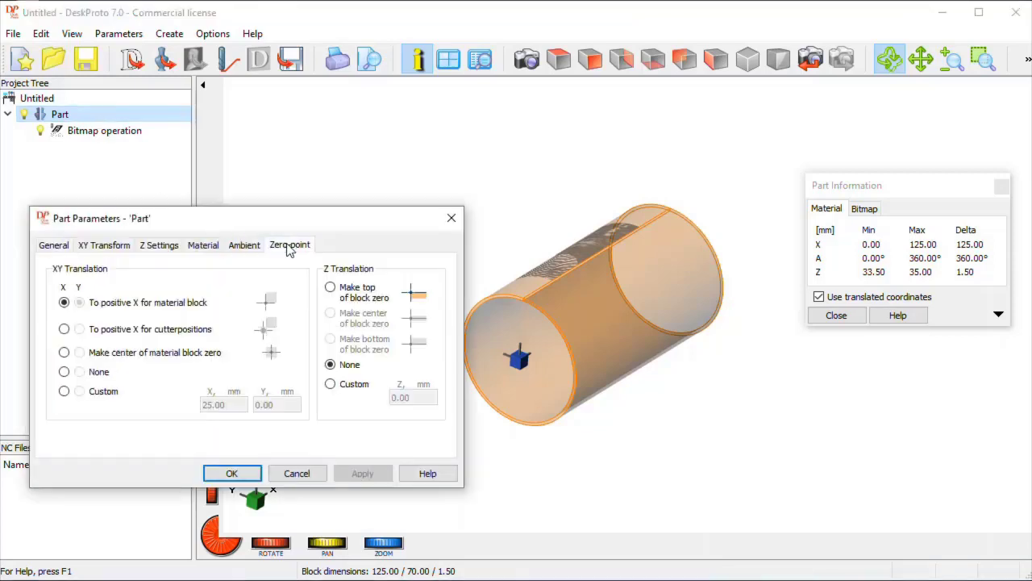
click(338, 290)
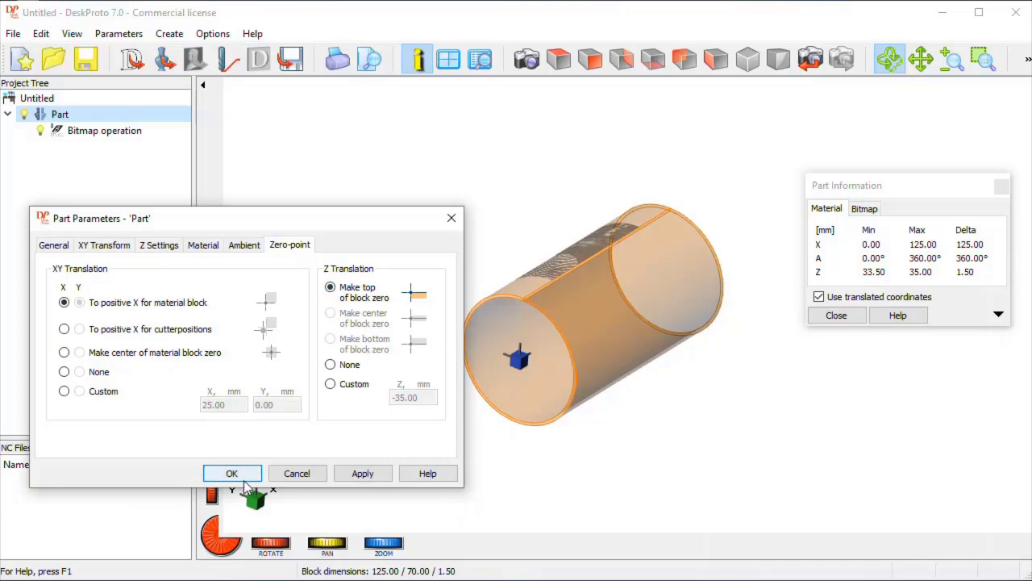
click(243, 474)
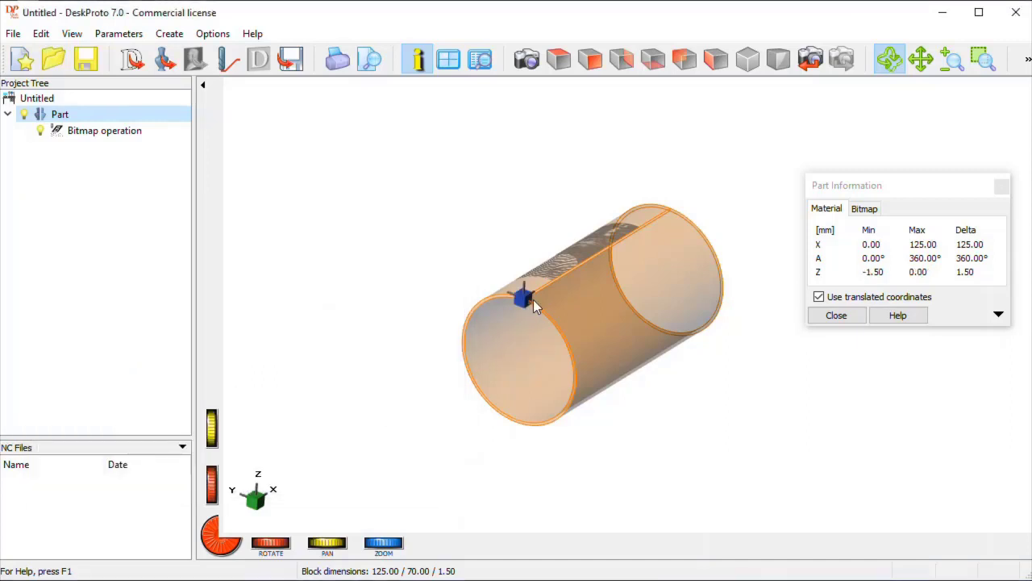
scroll(536, 305, up, 10)
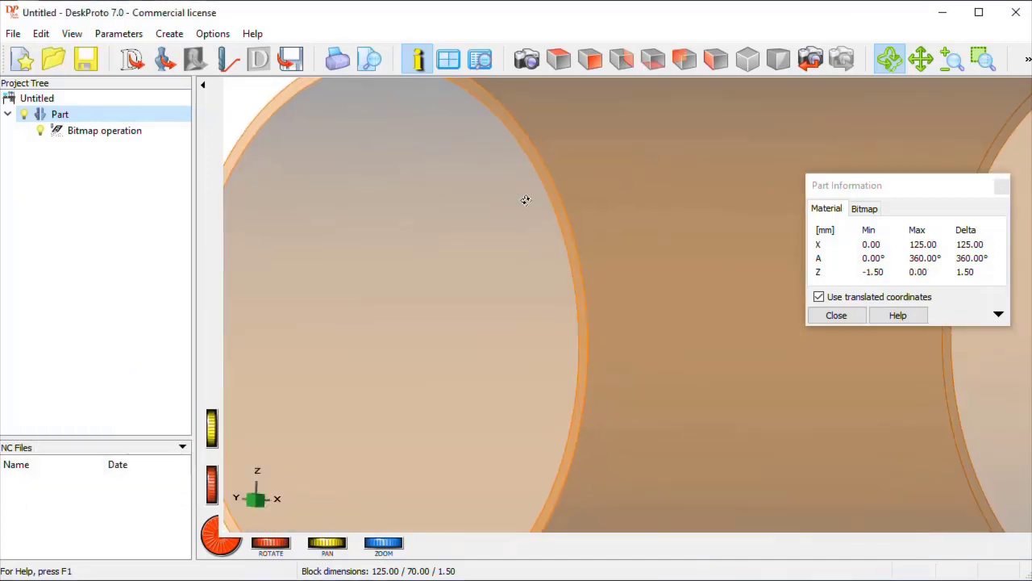
scroll(525, 200, down, 8)
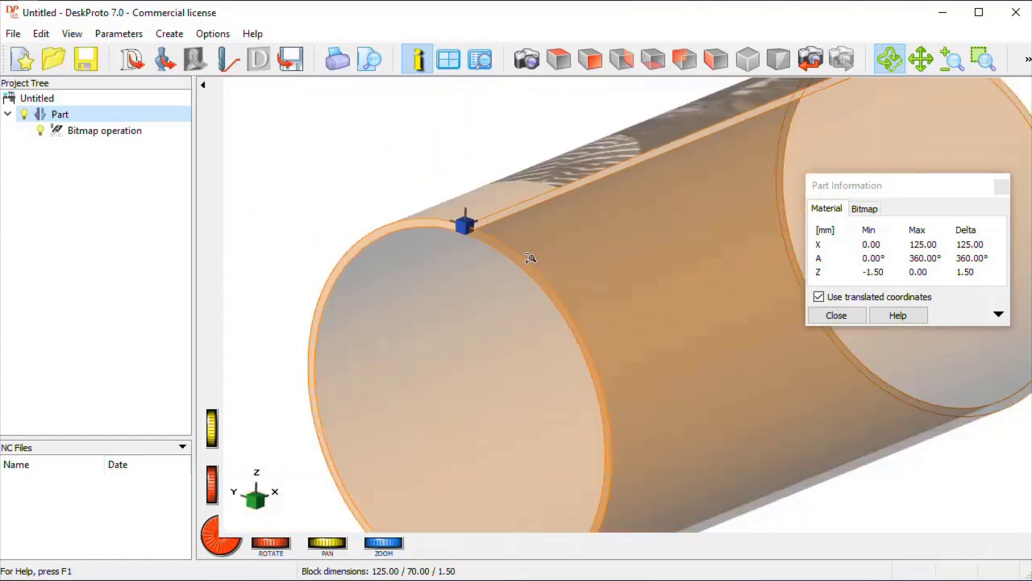
scroll(529, 258, down, 4)
drag(517, 265, 634, 393)
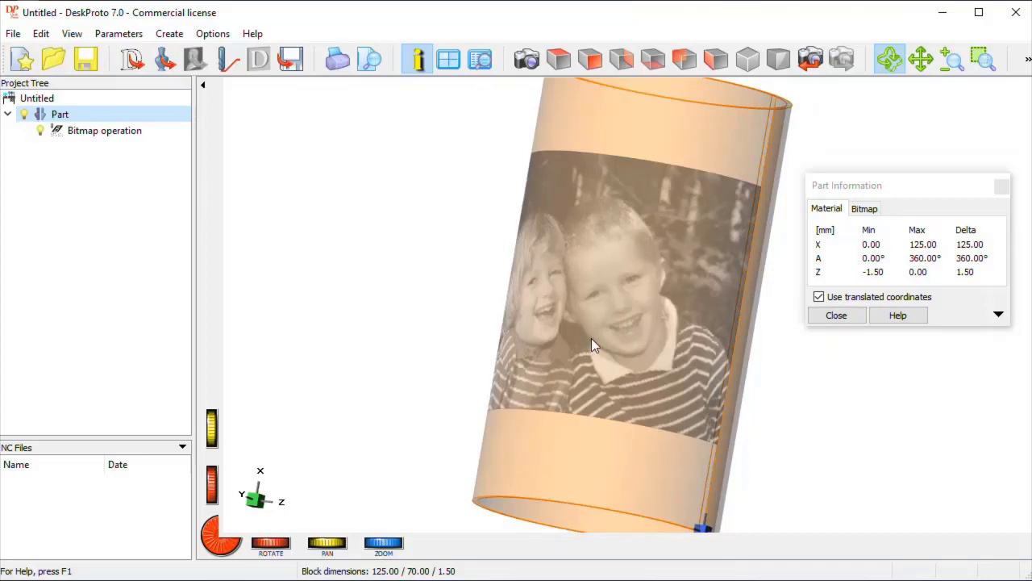
- In the Bitmap operation parameters, select the Tapered Ball TEB15-020 cutter
double_click(106, 135)
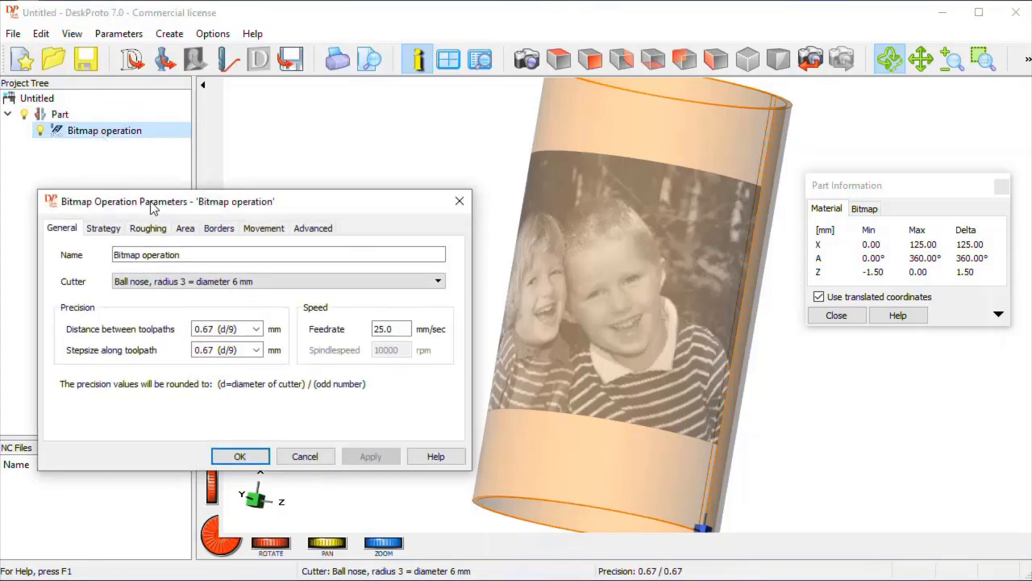
drag(151, 203, 122, 183)
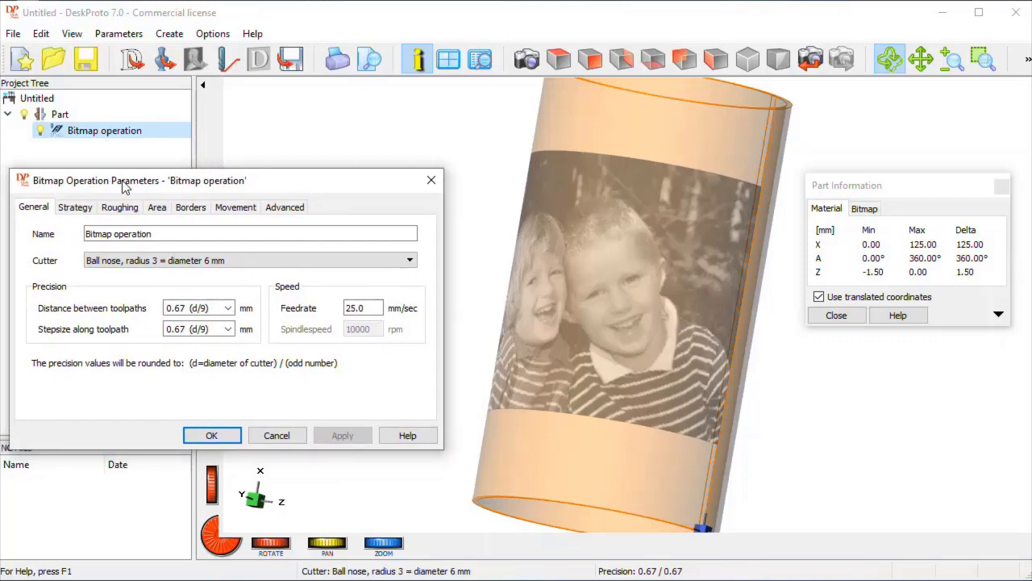
click(203, 266)
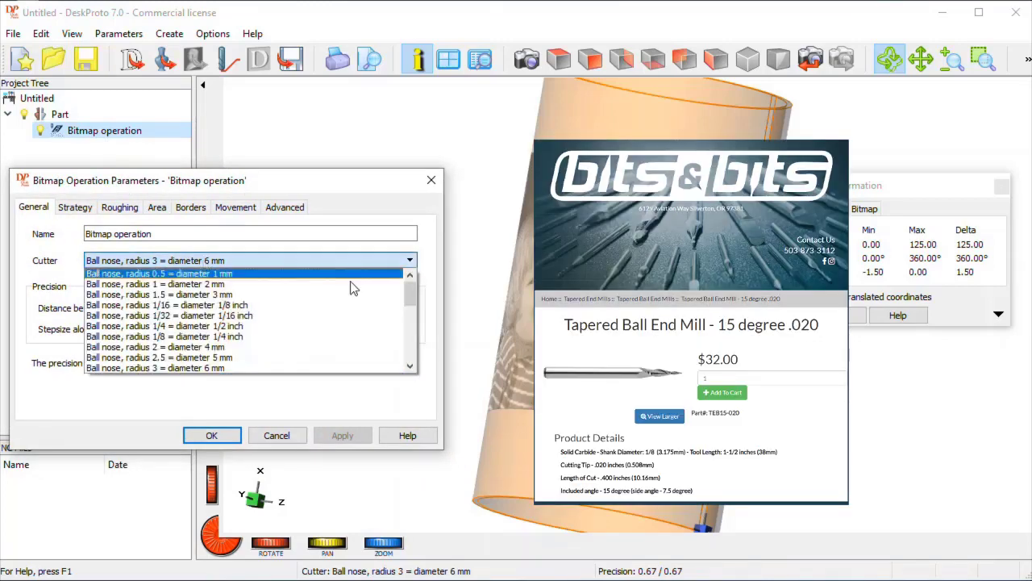
scroll(411, 296, down, 10)
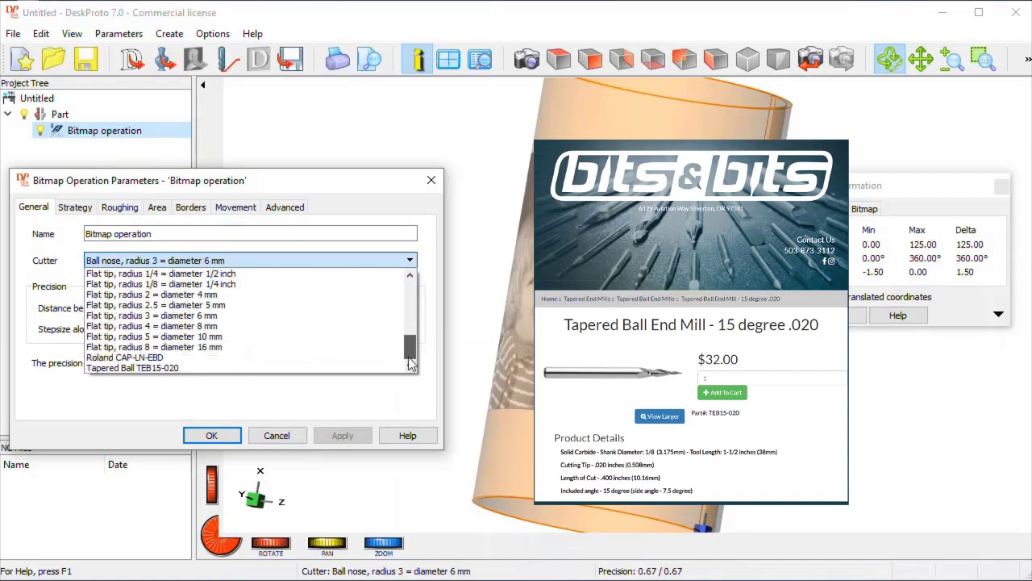
click(152, 369)
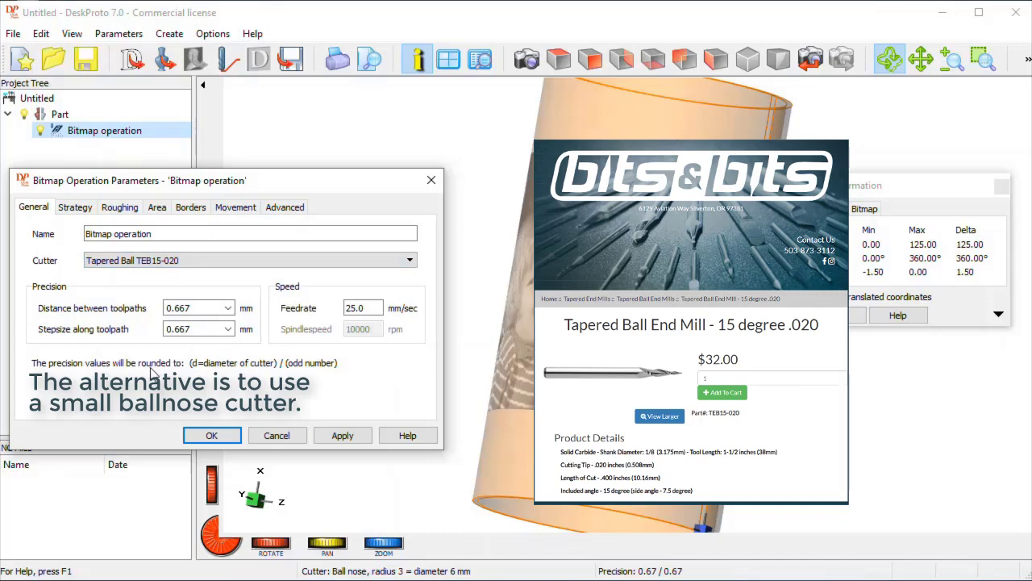
- Set toolpath distance and stepsize to 0.10 mm and the feedrate to 15.0 mm/sec
click(228, 313)
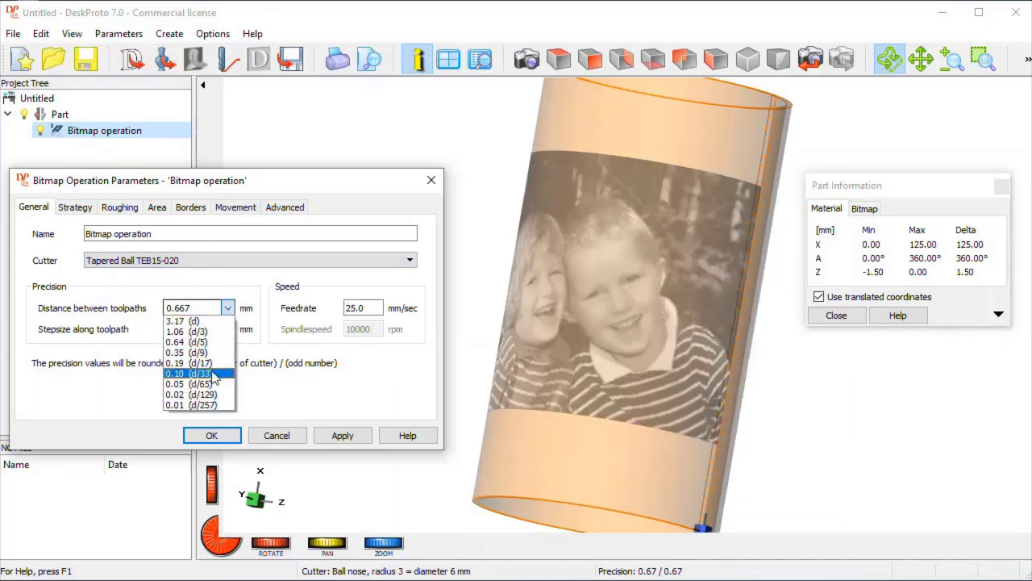
key(Escape)
click(229, 329)
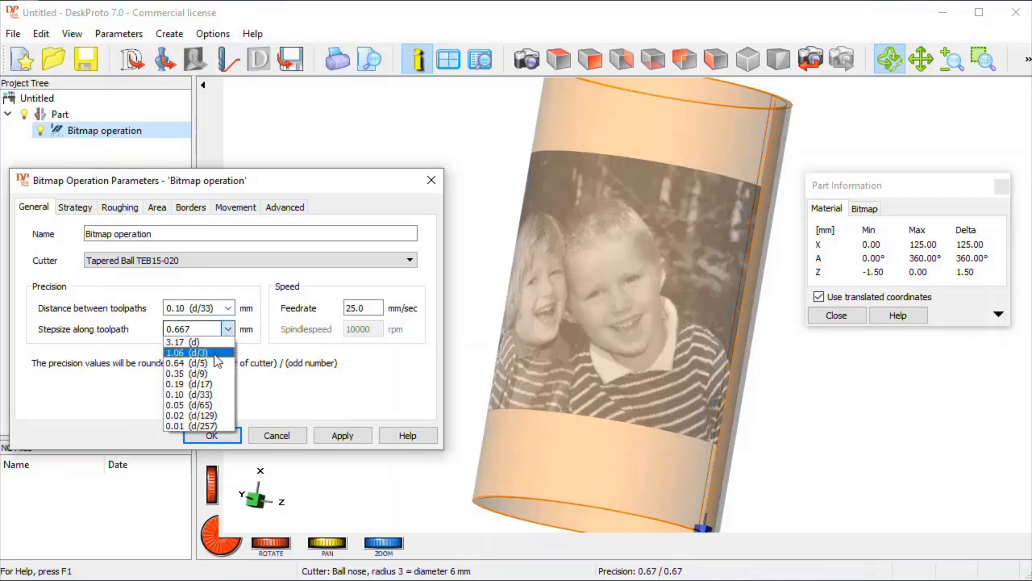
click(210, 395)
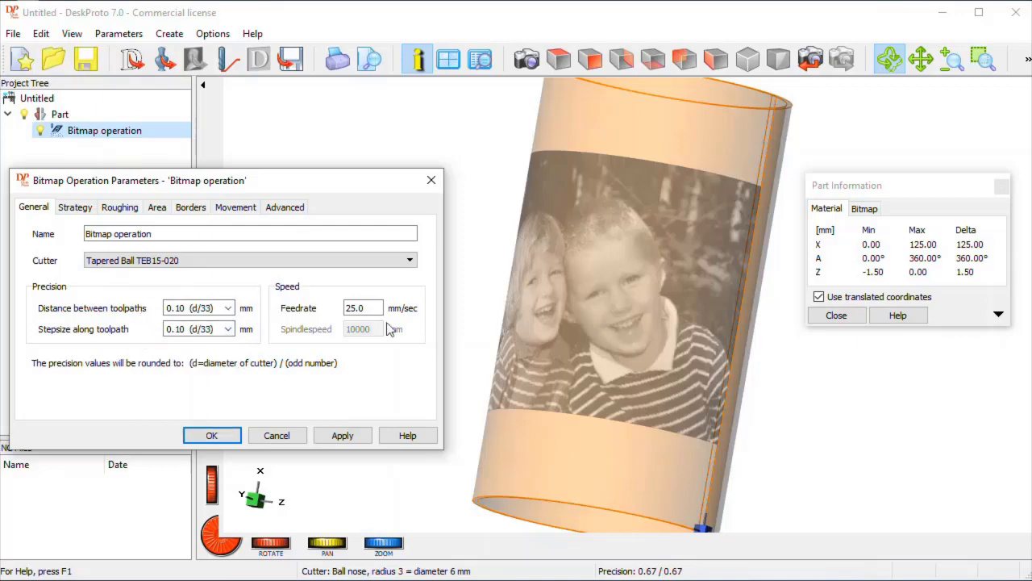
click(347, 309)
drag(350, 308, 343, 319)
text(1)
- Review the Strategy and Roughing settings, then limit the machined area to the bitmap area
click(75, 210)
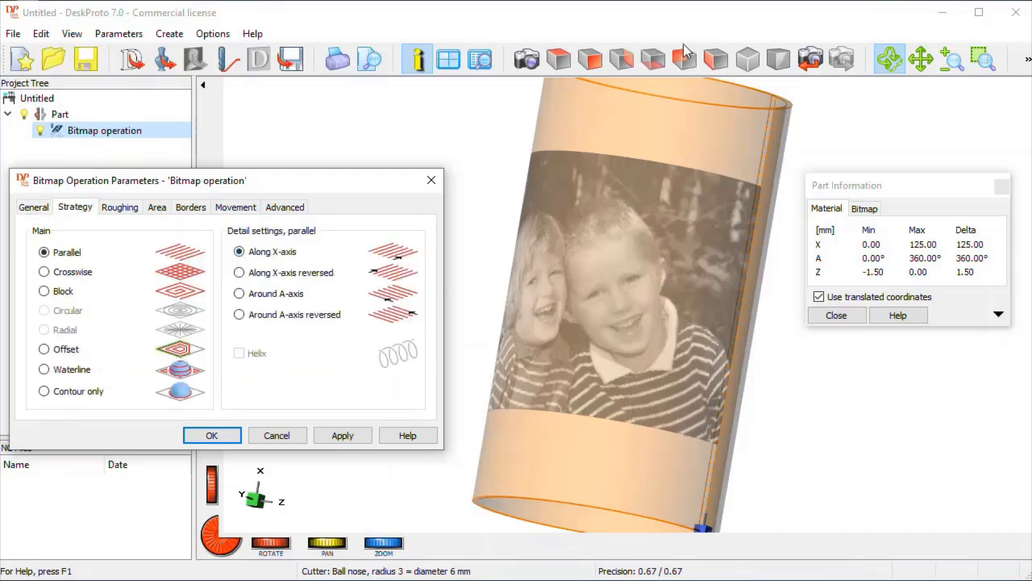
click(129, 208)
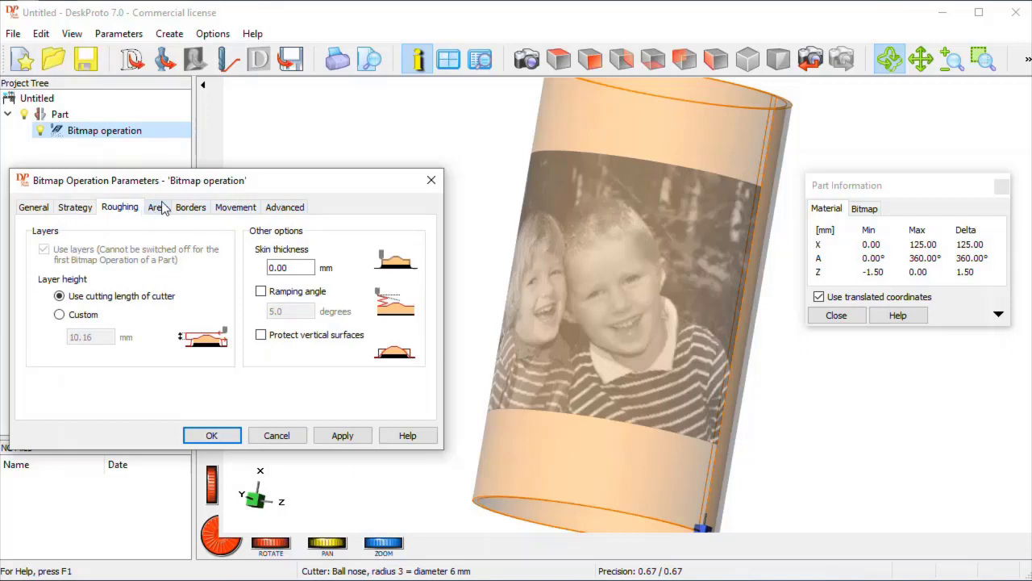
click(156, 208)
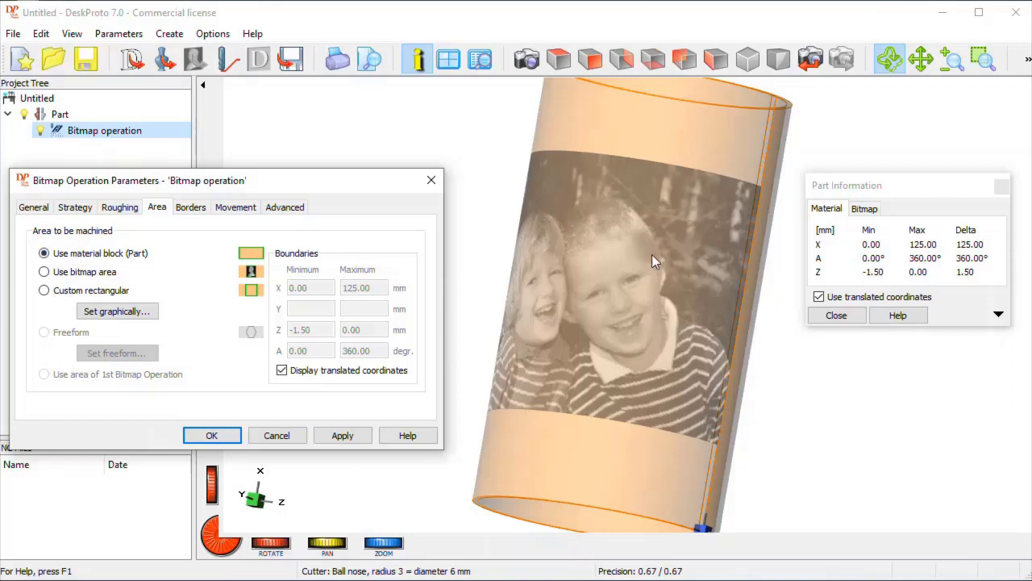
click(44, 273)
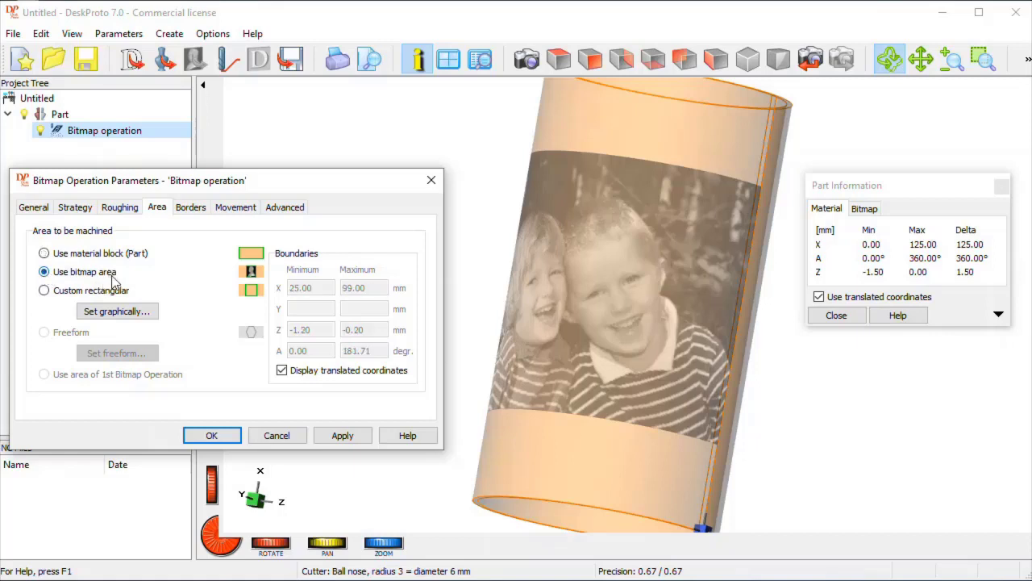
- Review the Borders settings and set the high chip load feedrate to 10%
click(191, 209)
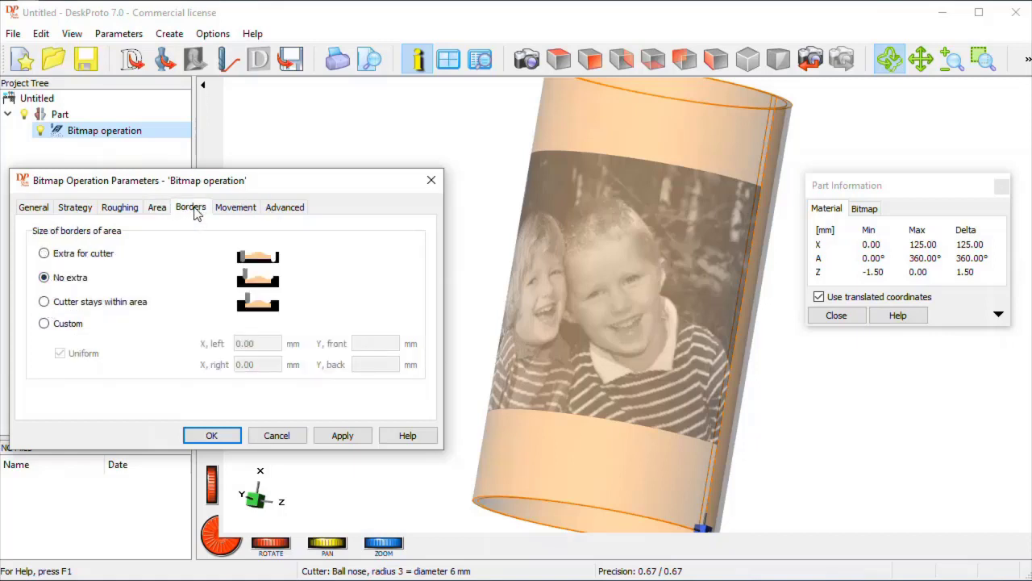
click(233, 210)
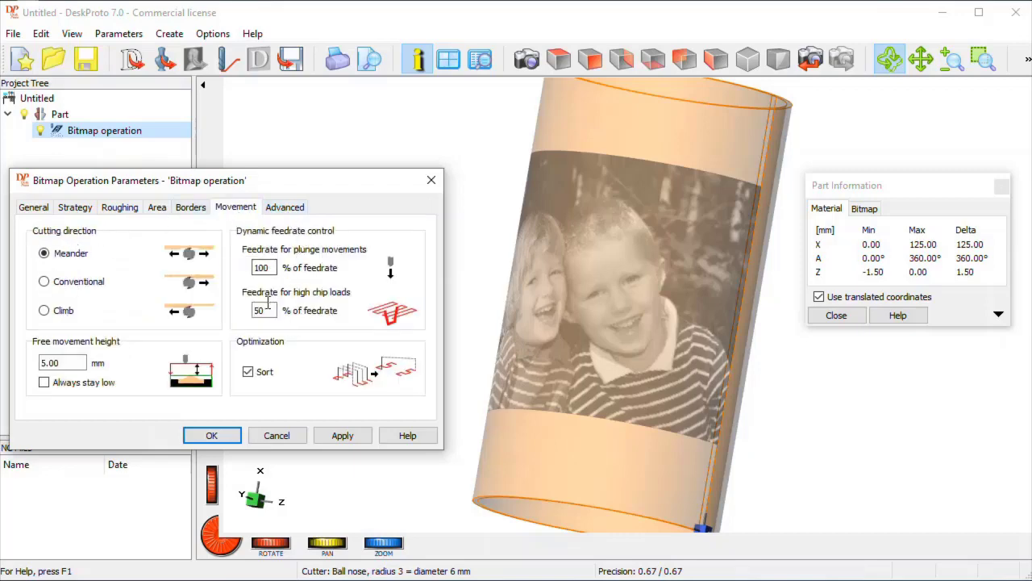
drag(269, 311, 249, 315)
click(269, 315)
- Accept the bitmap operation, calculate toolpaths, and inspect them on the photo cylinder in isometric view
click(284, 208)
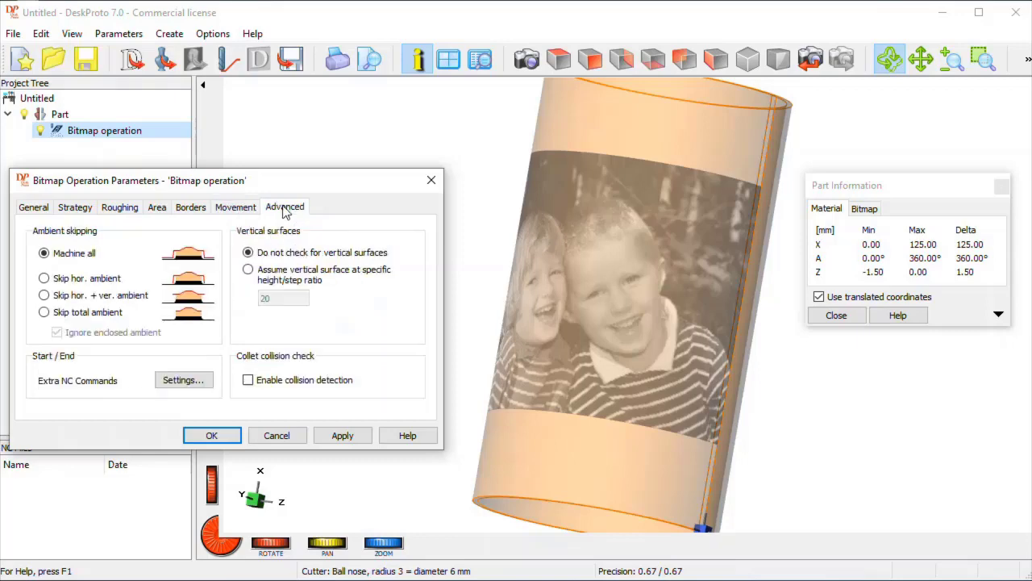
click(212, 436)
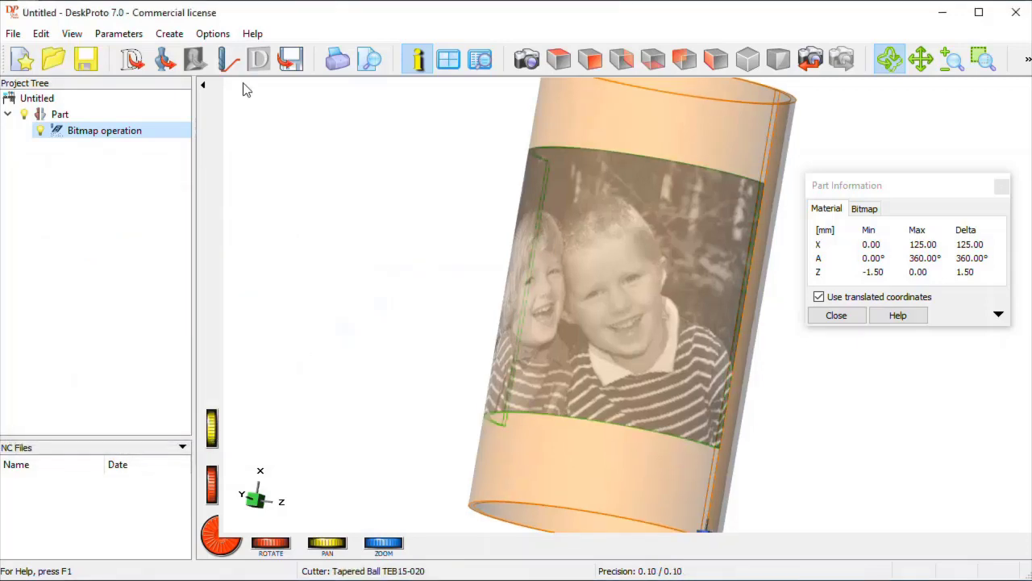
click(227, 68)
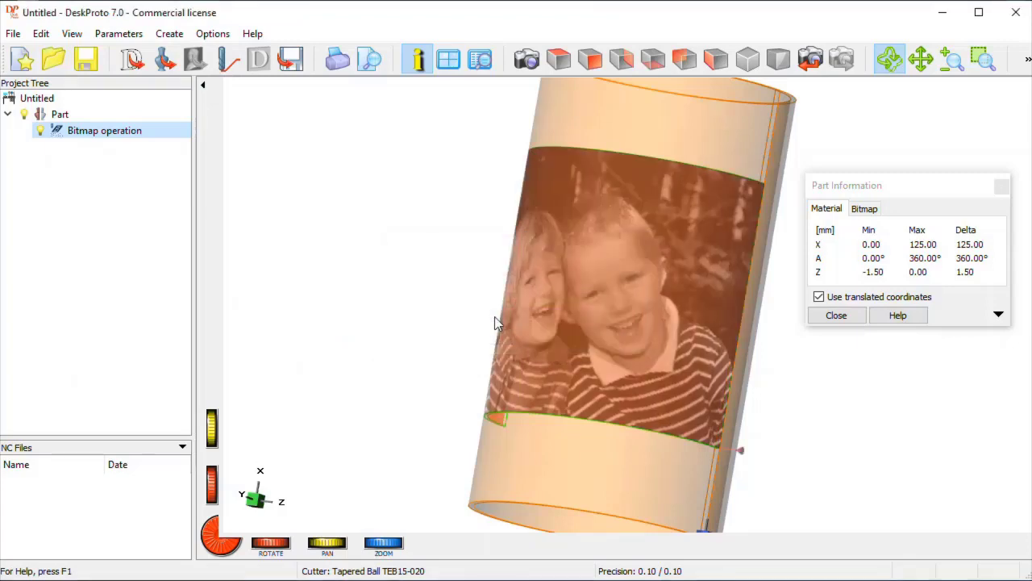
drag(495, 317, 605, 216)
scroll(601, 258, up, 10)
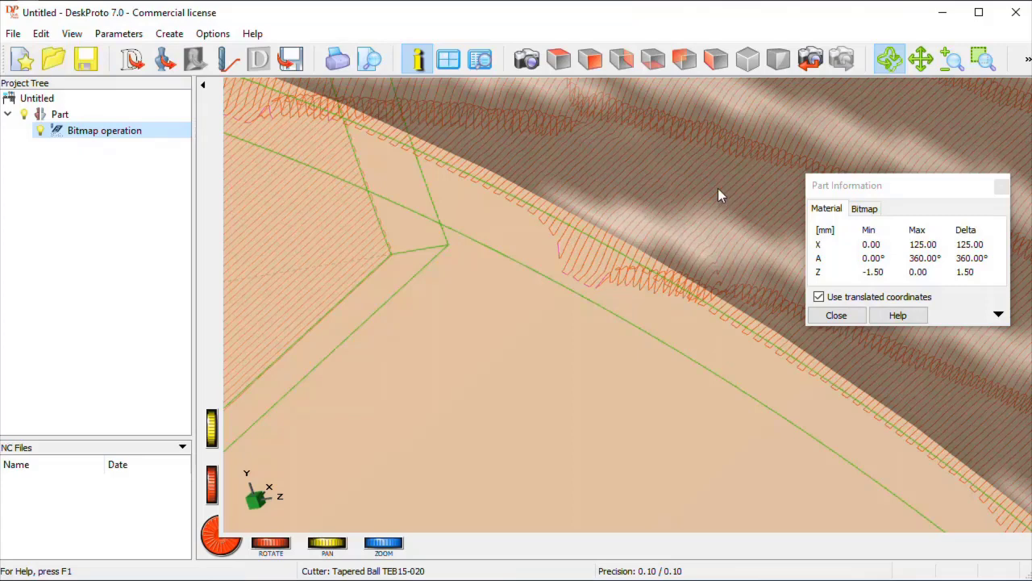
scroll(479, 314, down, 8)
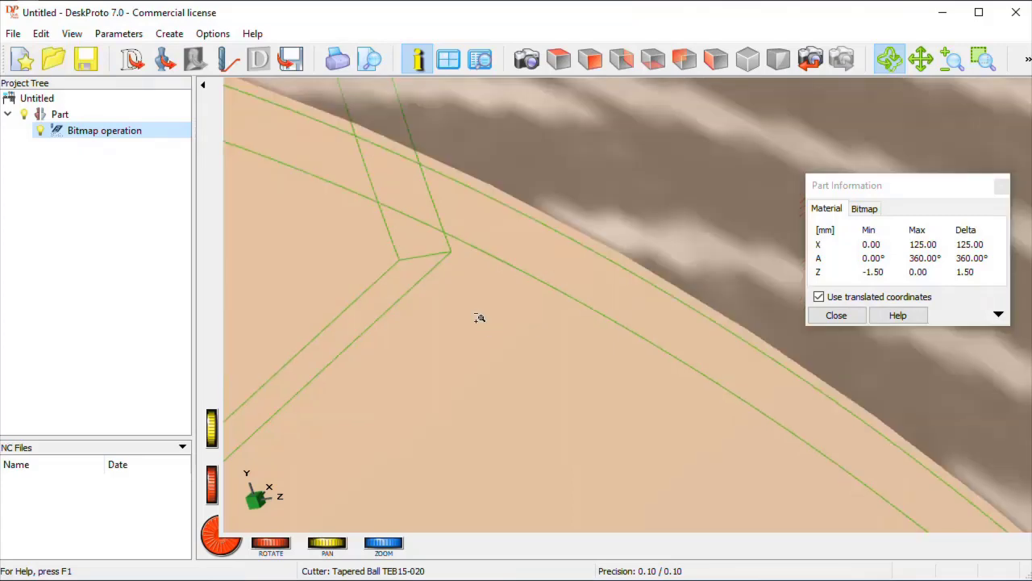
scroll(479, 317, down, 3)
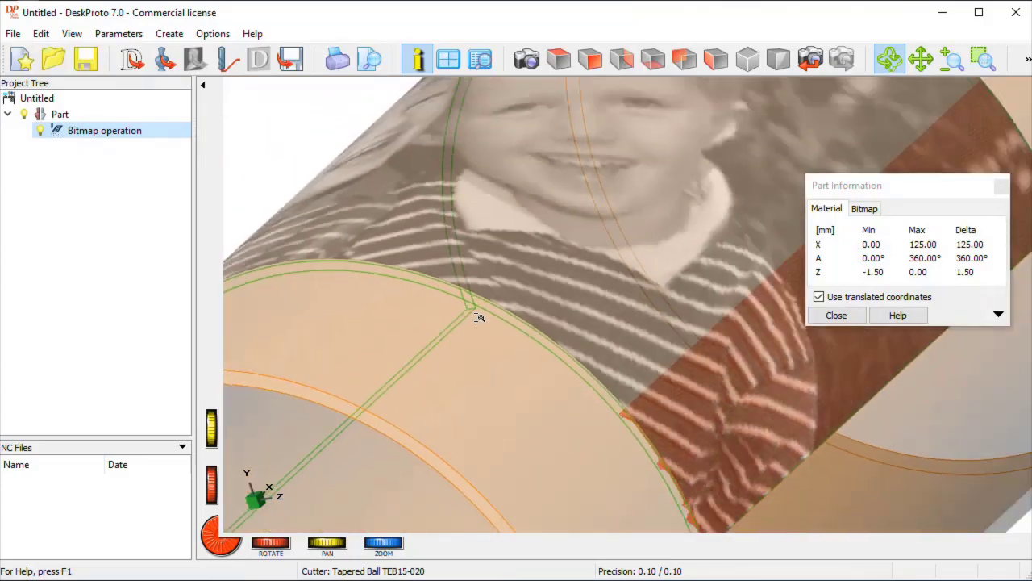
drag(481, 320, 613, 406)
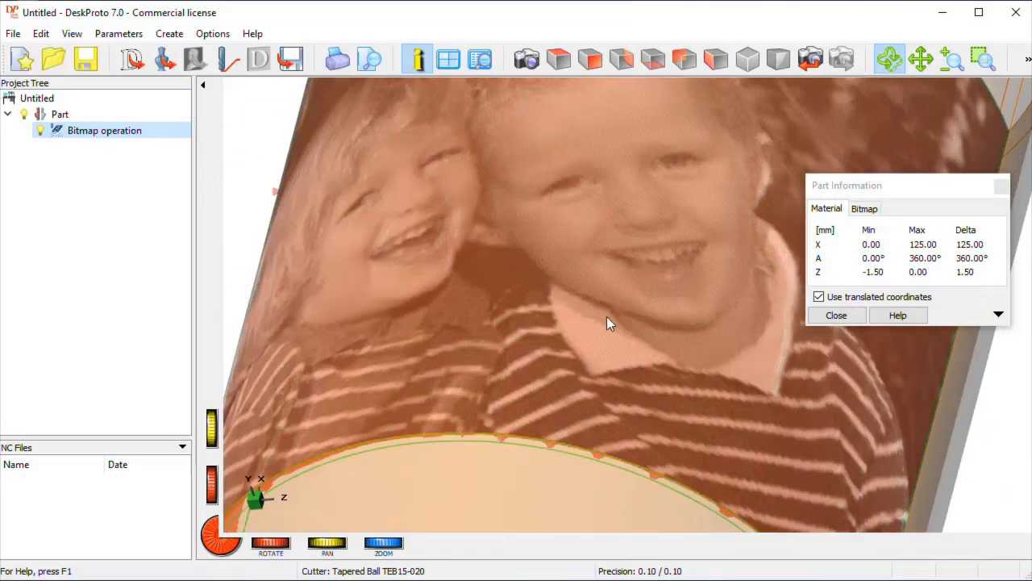
click(748, 58)
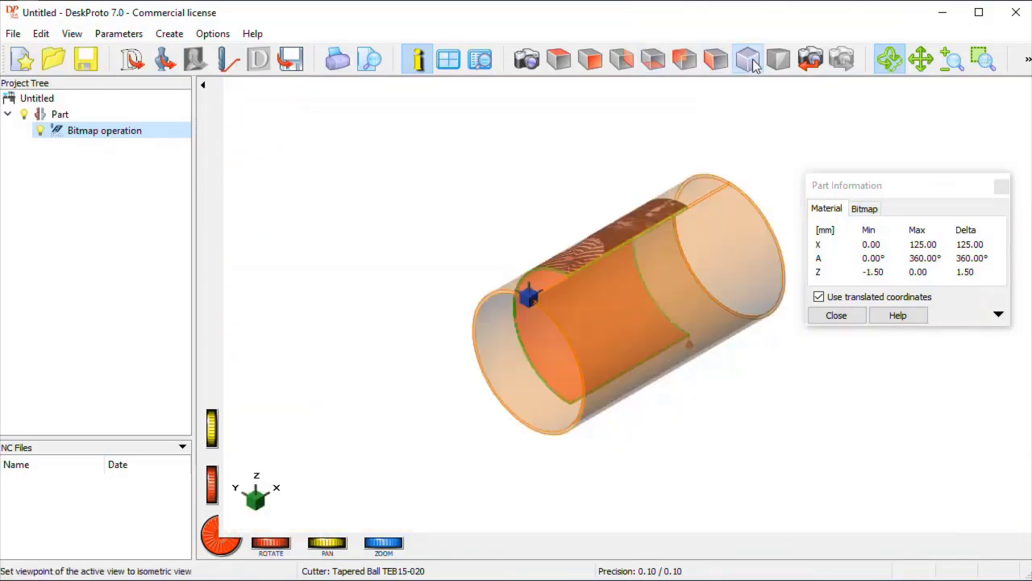
drag(596, 305, 650, 345)
- Write the toolpaths to TwoKids.ncp on the Desktop, replacing the existing file
click(291, 62)
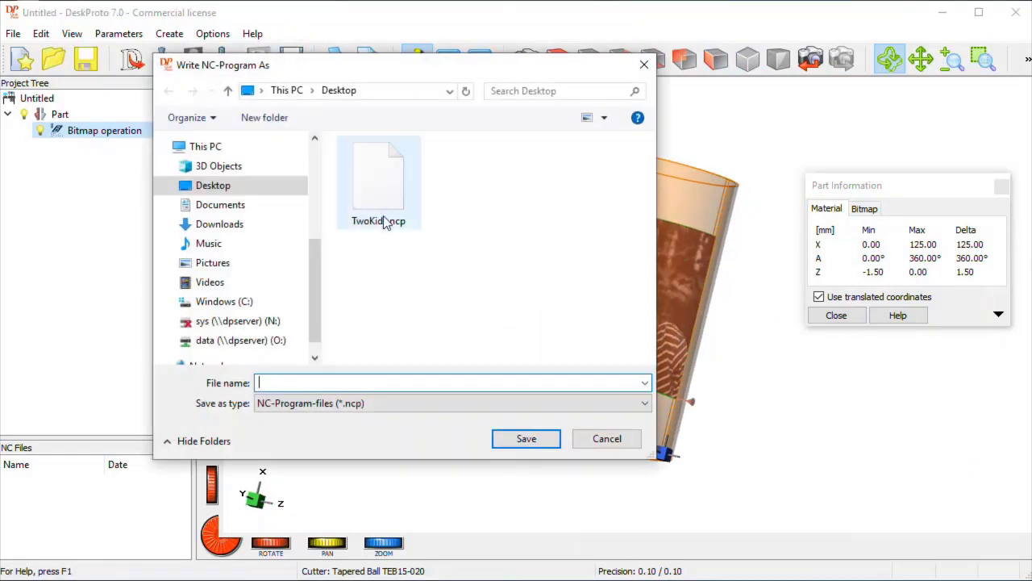
click(379, 186)
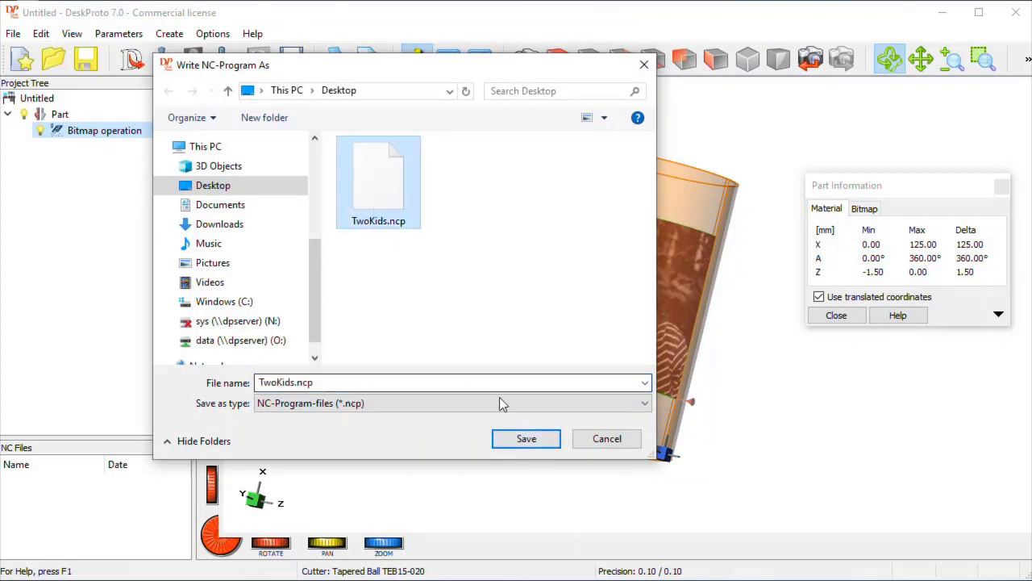
click(527, 438)
click(556, 316)
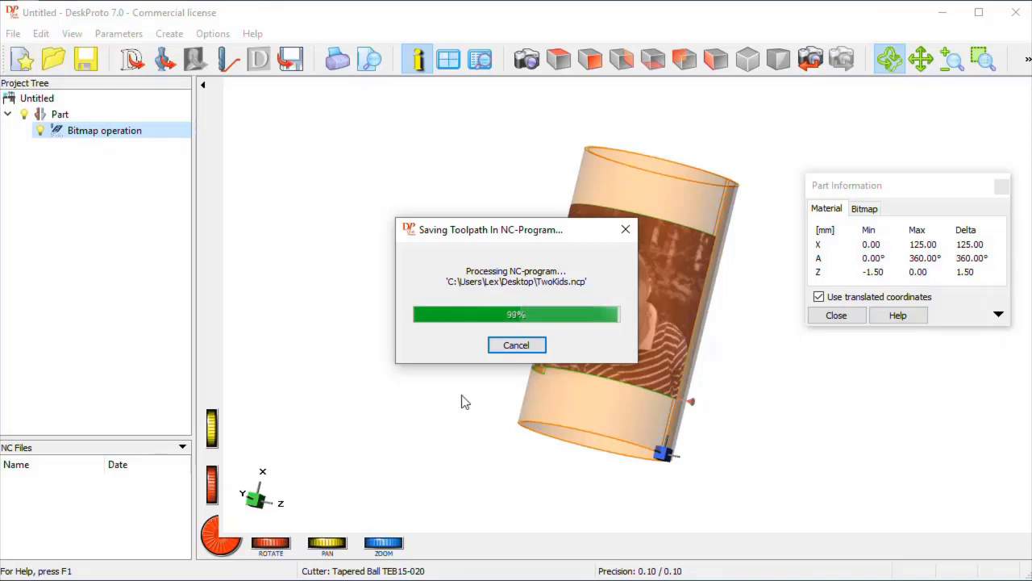
click(177, 37)
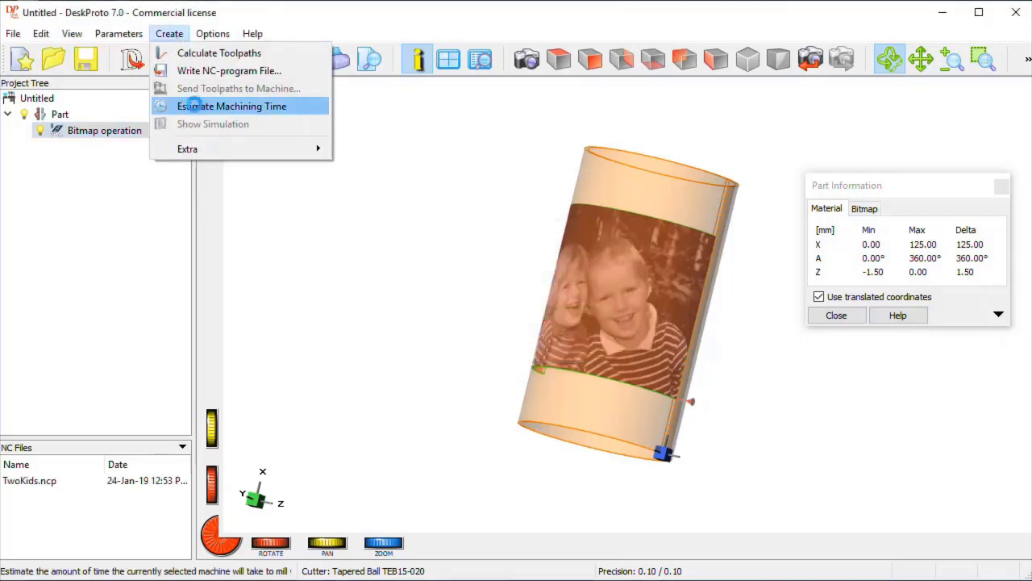
click(192, 105)
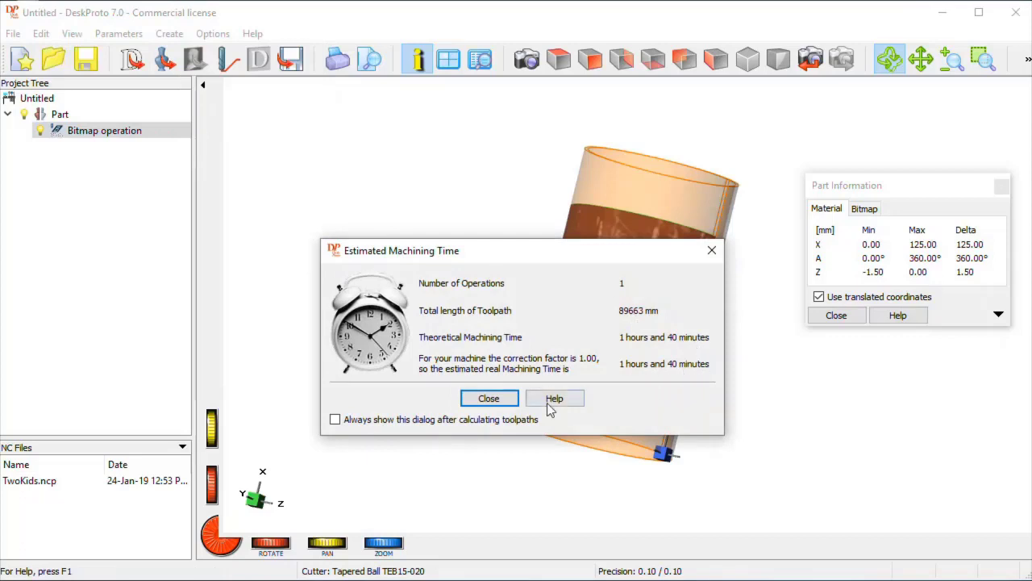
click(510, 400)
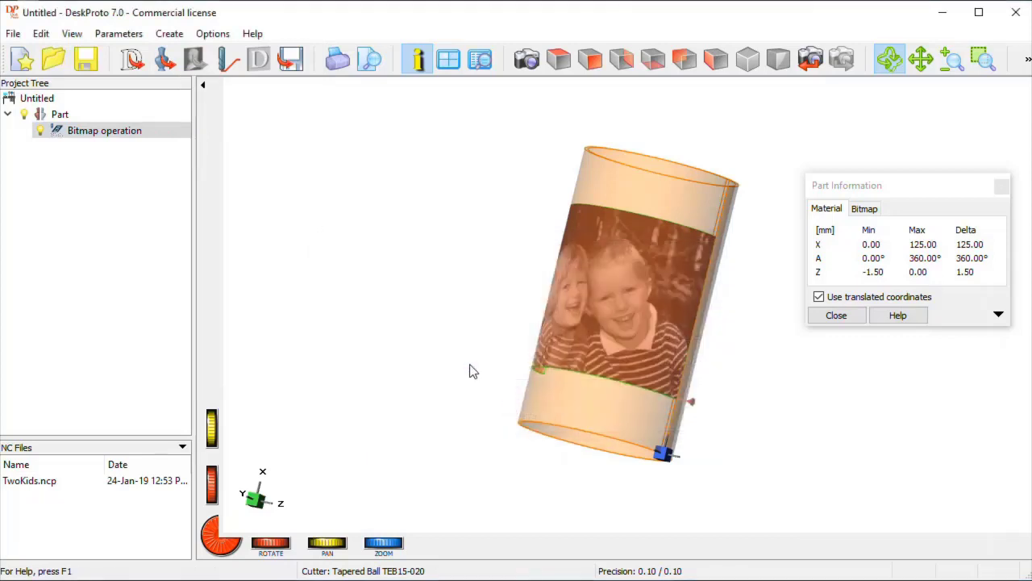
drag(454, 309, 421, 295)
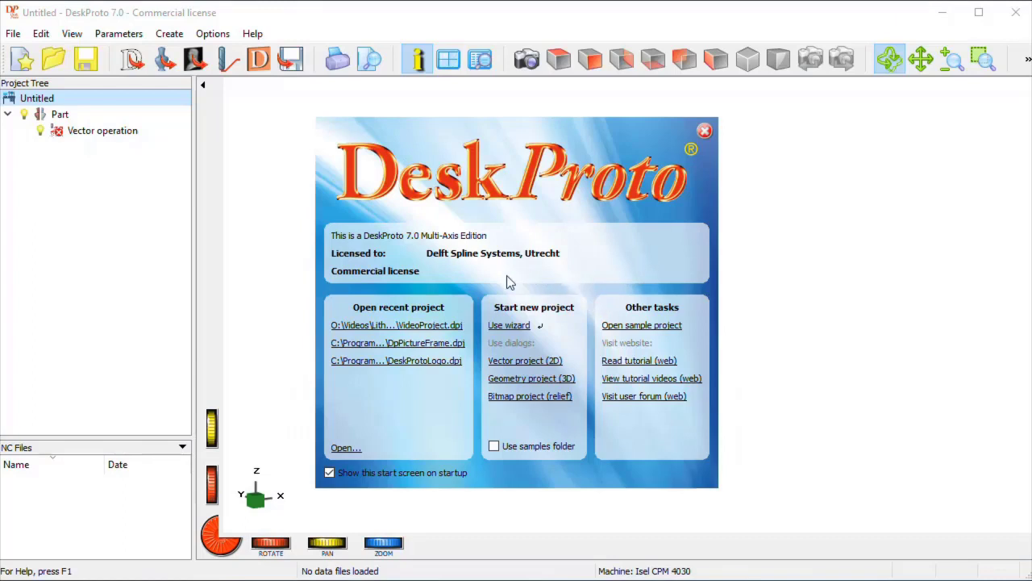
- Open VideoProject.dpj from the recent projects list and rotate the photo cylinder to inspect it
click(448, 331)
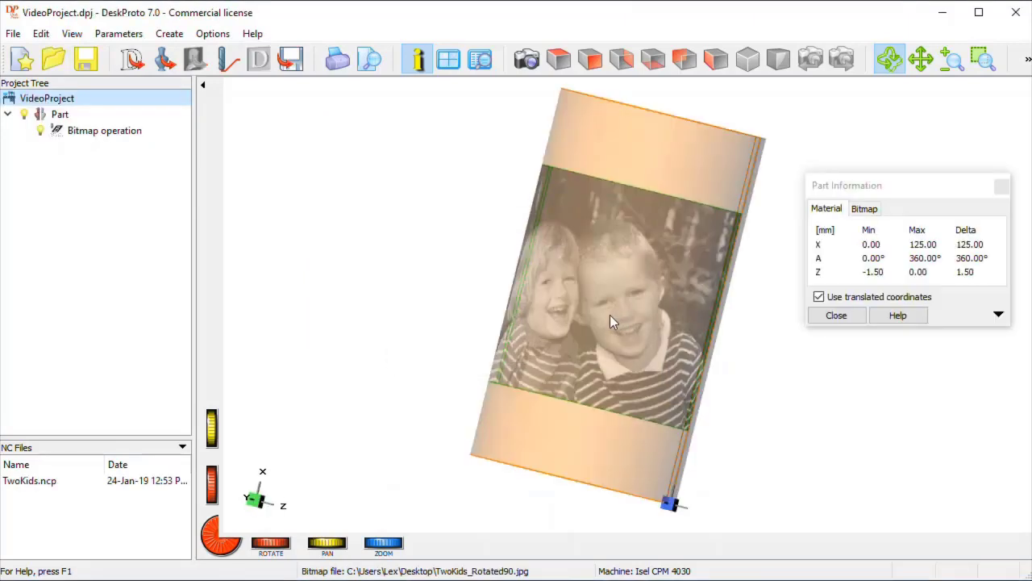
drag(609, 321, 547, 314)
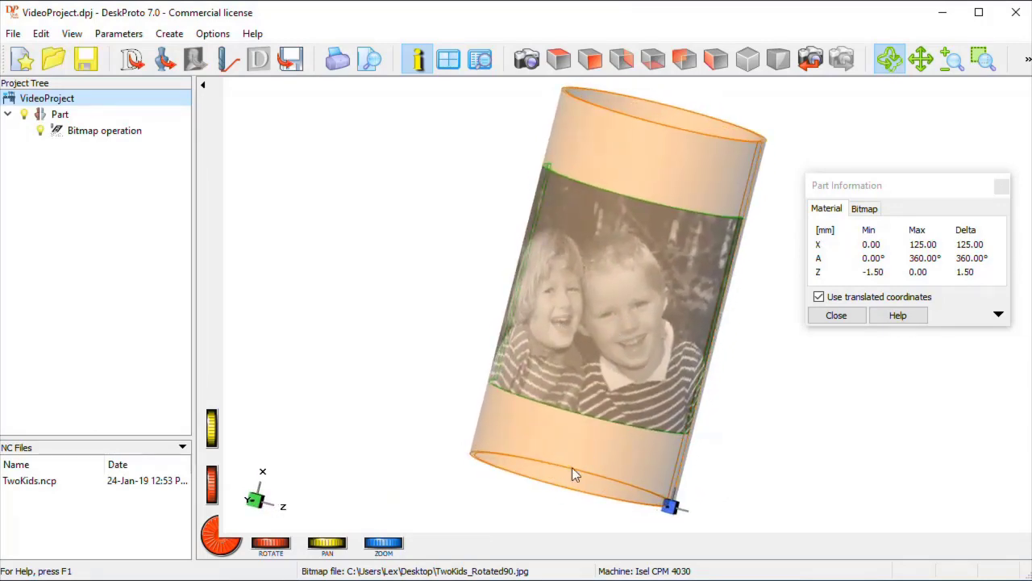
drag(576, 472, 592, 452)
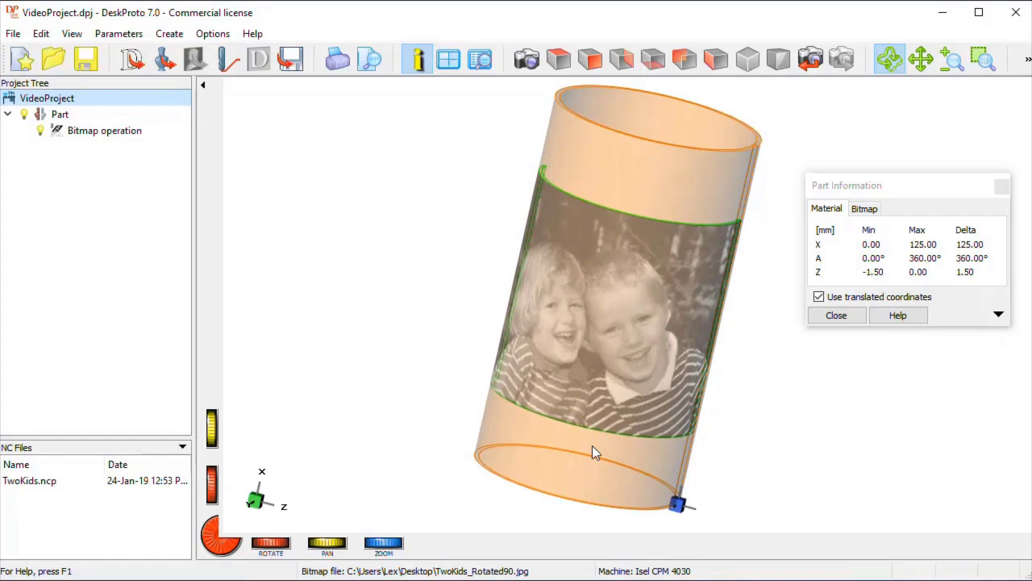
- Import 2D_DeskProtoLogo.dxf from the Desktop and turn the pipe to see the logo
click(136, 60)
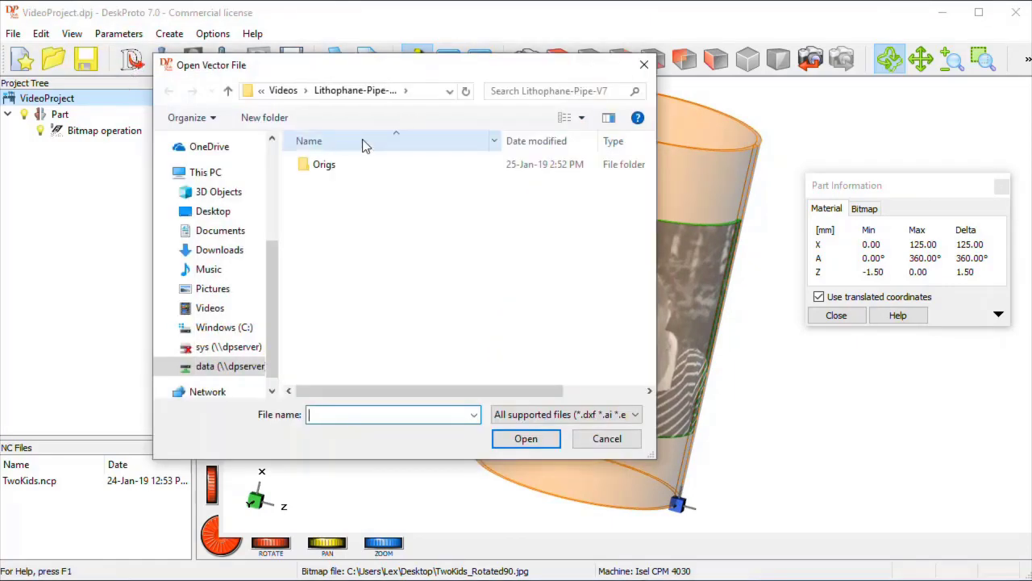
click(218, 212)
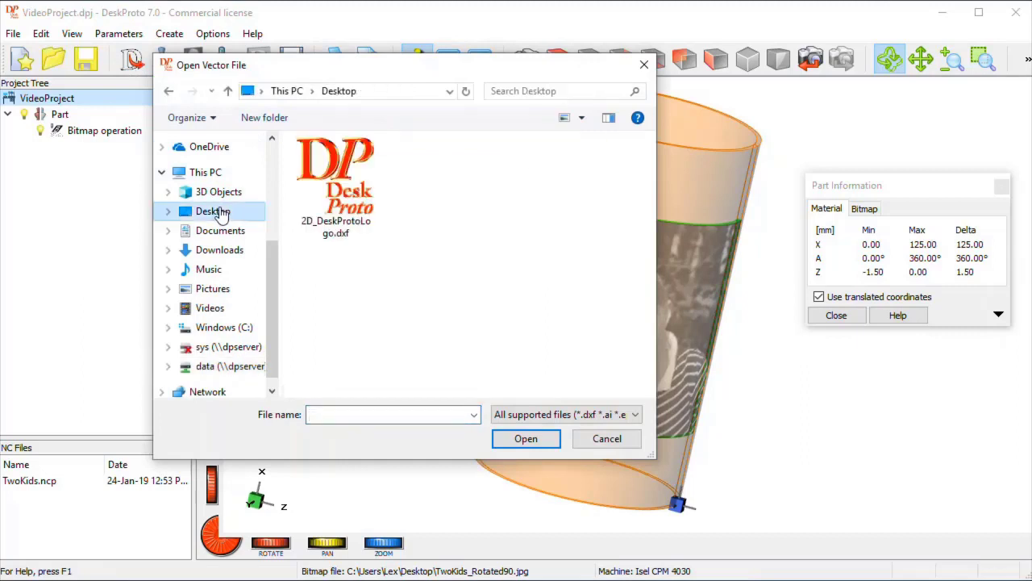
double_click(347, 197)
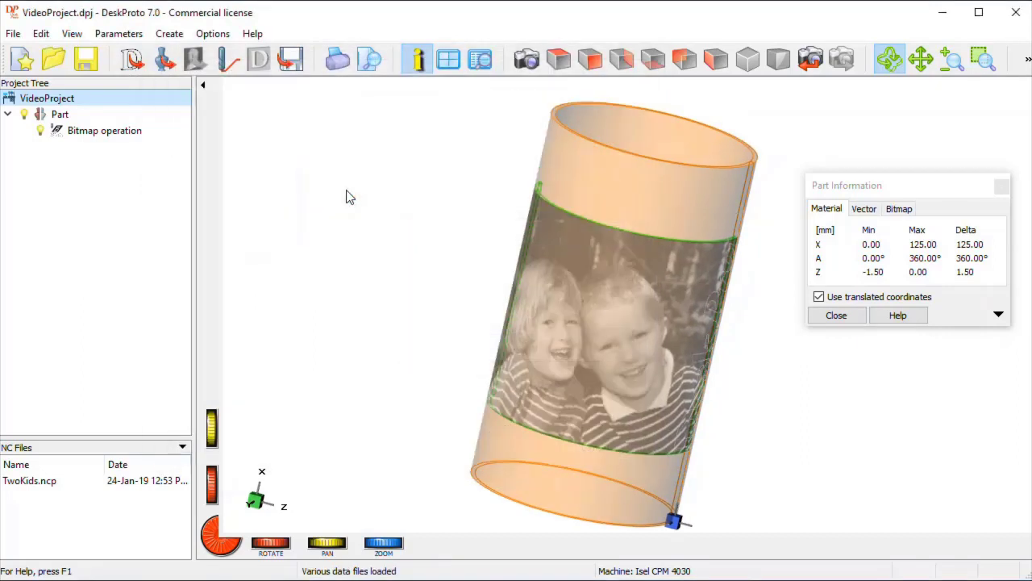
drag(619, 343, 491, 239)
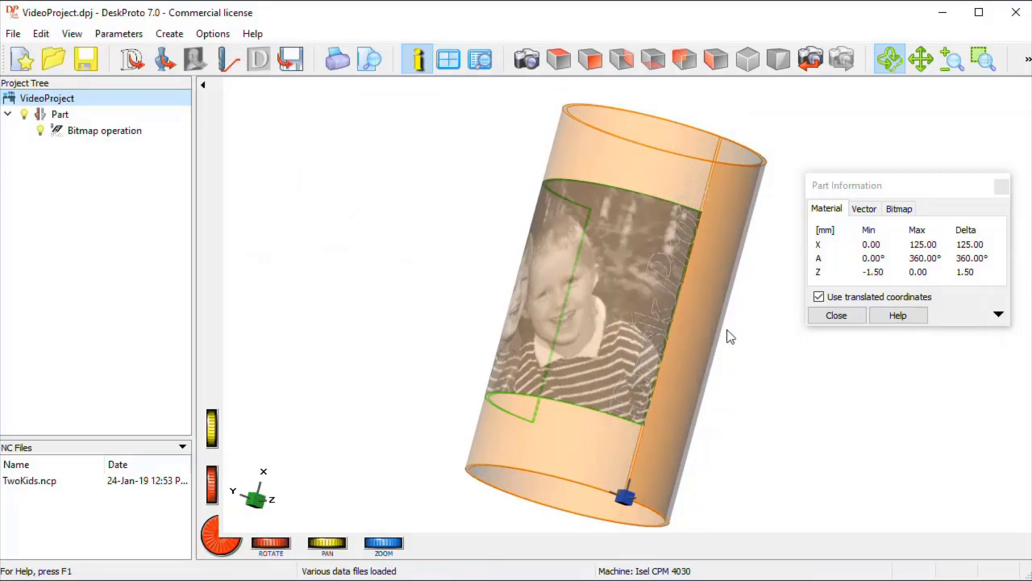
- Open the Part parameters and switch to the vector settings
double_click(69, 117)
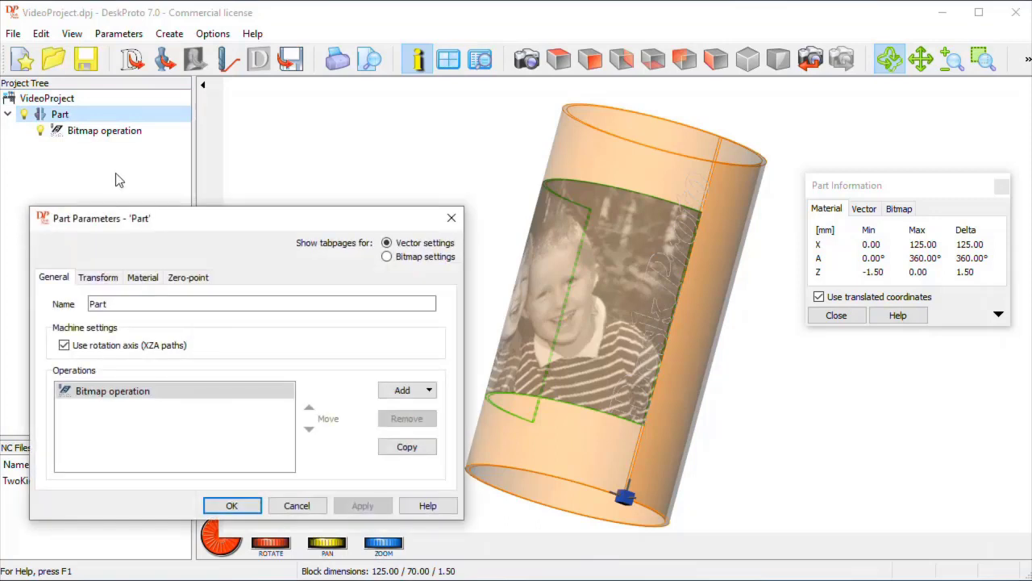
drag(185, 221, 159, 155)
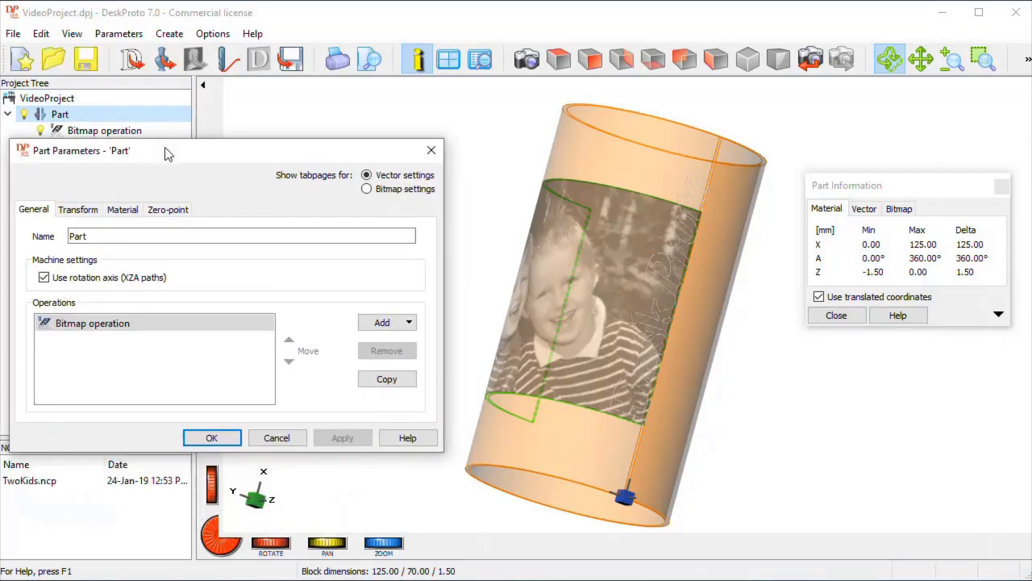
click(362, 190)
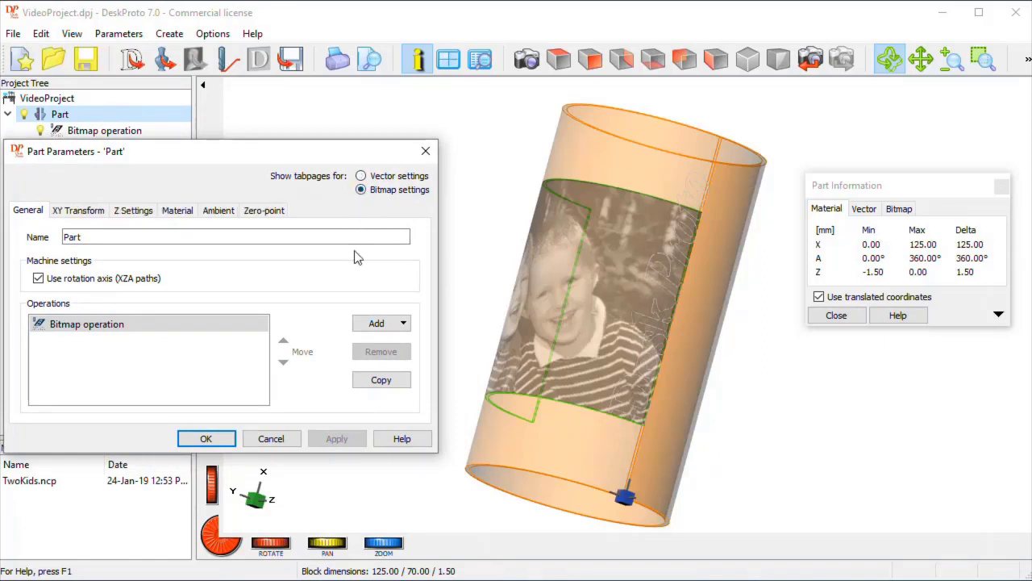
click(362, 176)
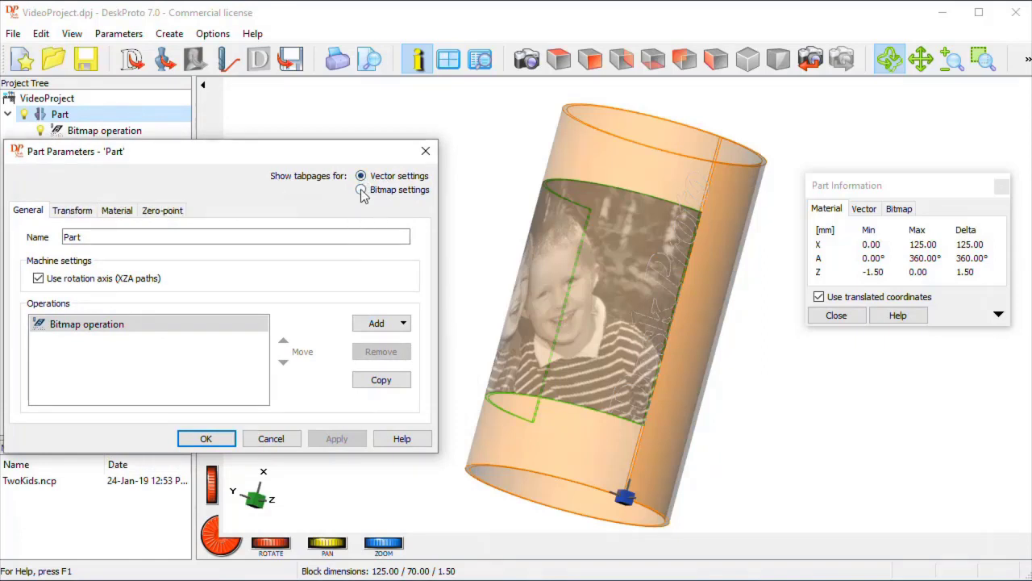
click(362, 190)
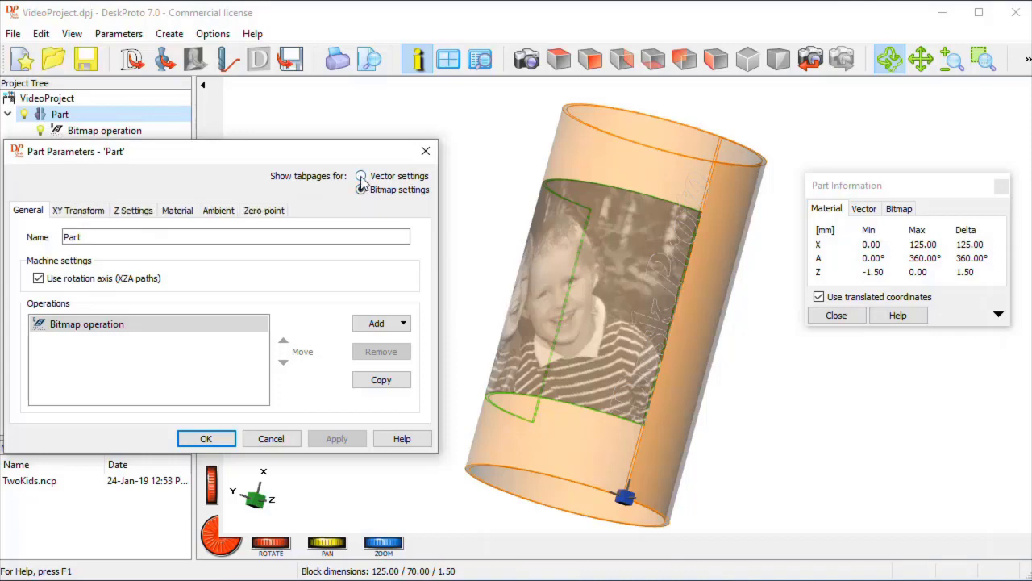
click(362, 177)
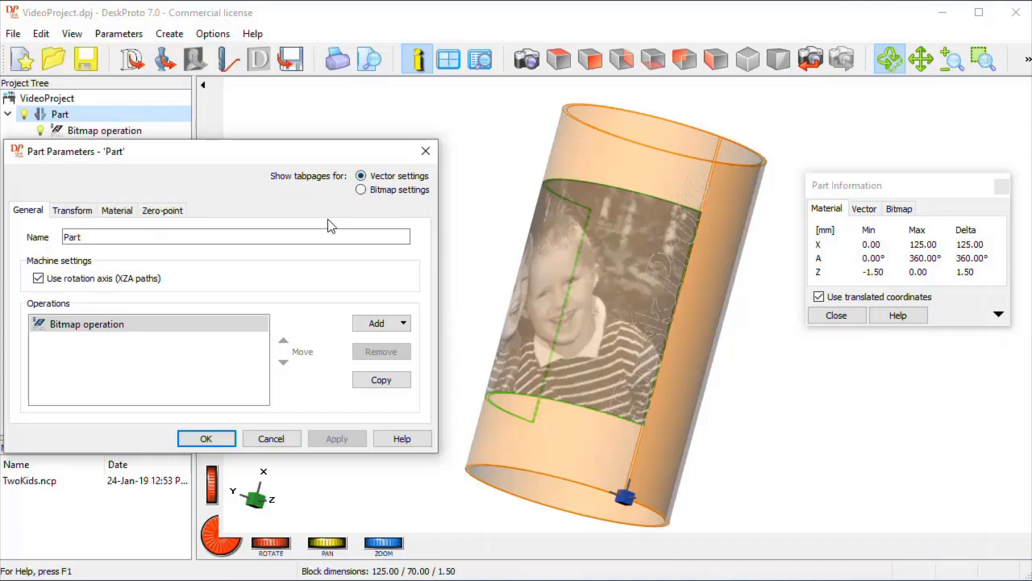
- Set the vector Rotation Z to -90 degrees, dismiss the block warning, and check the logo
click(75, 210)
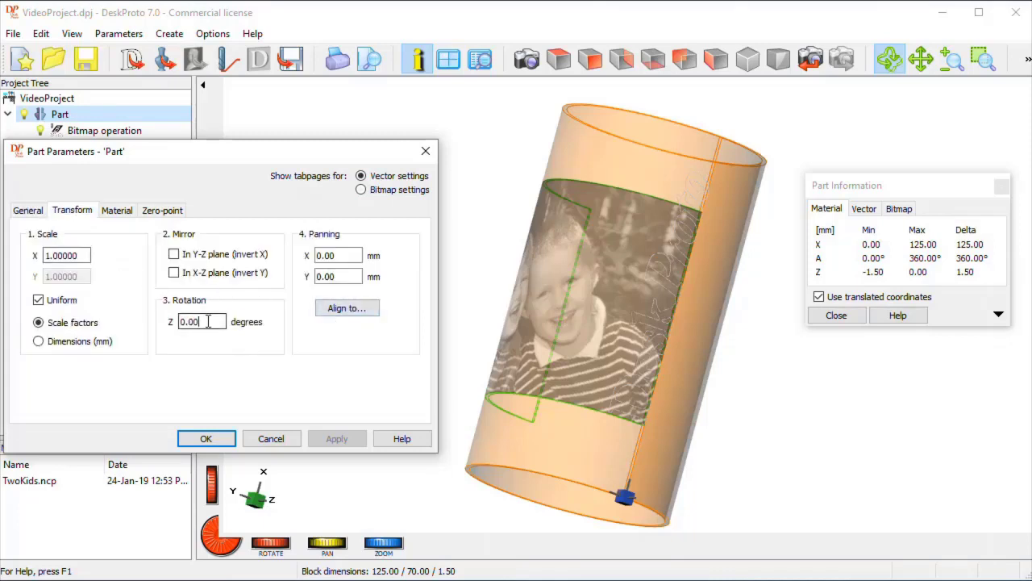
drag(208, 321, 166, 320)
text(-90)
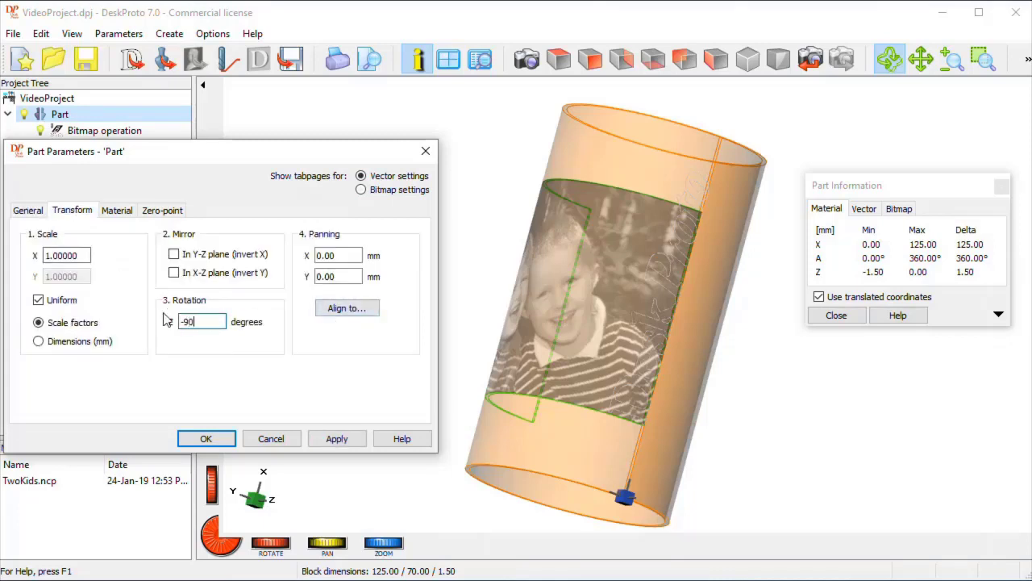
click(208, 438)
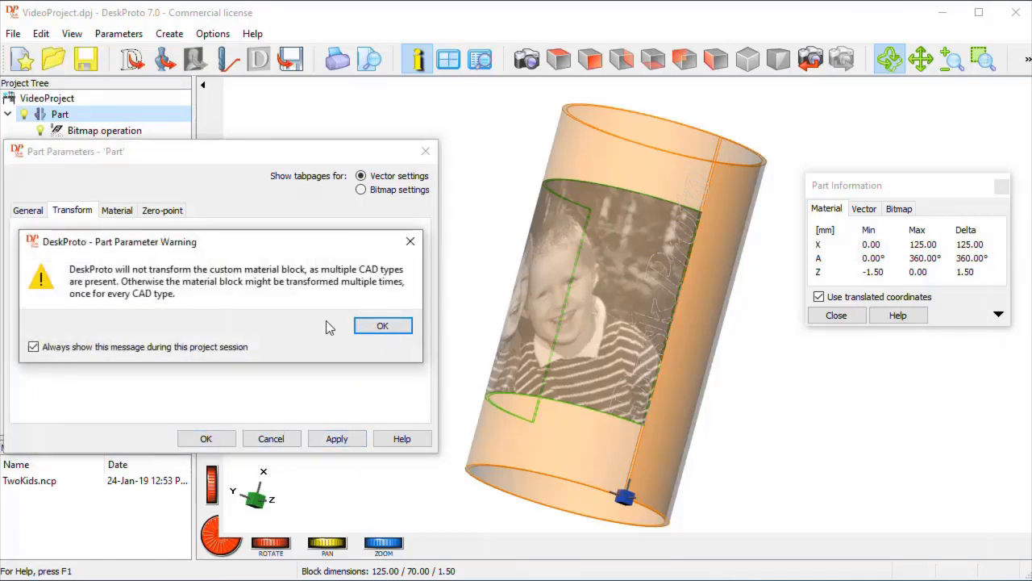
click(381, 325)
drag(678, 356, 502, 338)
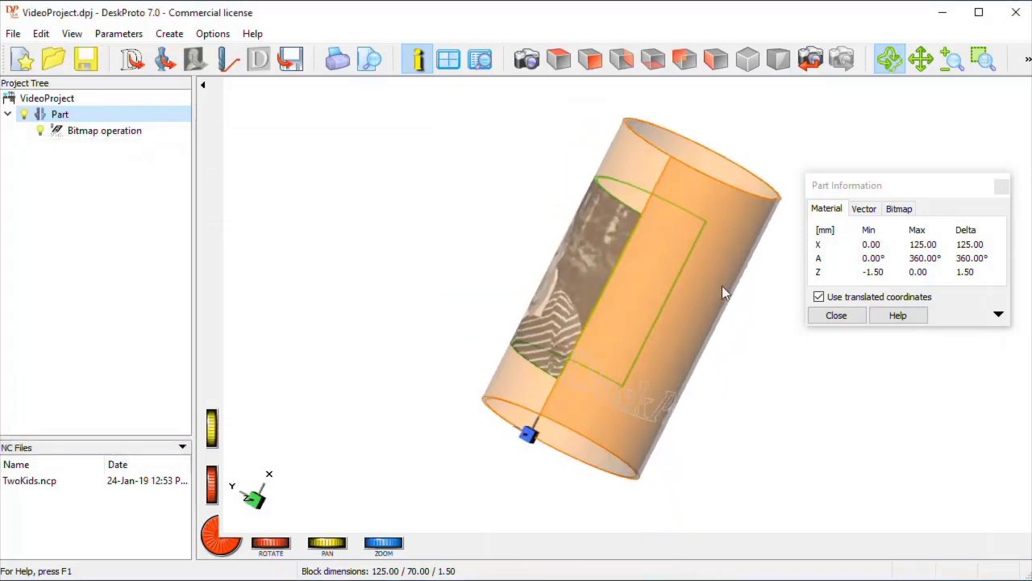
drag(722, 285, 606, 201)
drag(600, 363, 629, 411)
- Scale the vector logo to 0.8 and align it Center/Center on the bitmap data
double_click(59, 114)
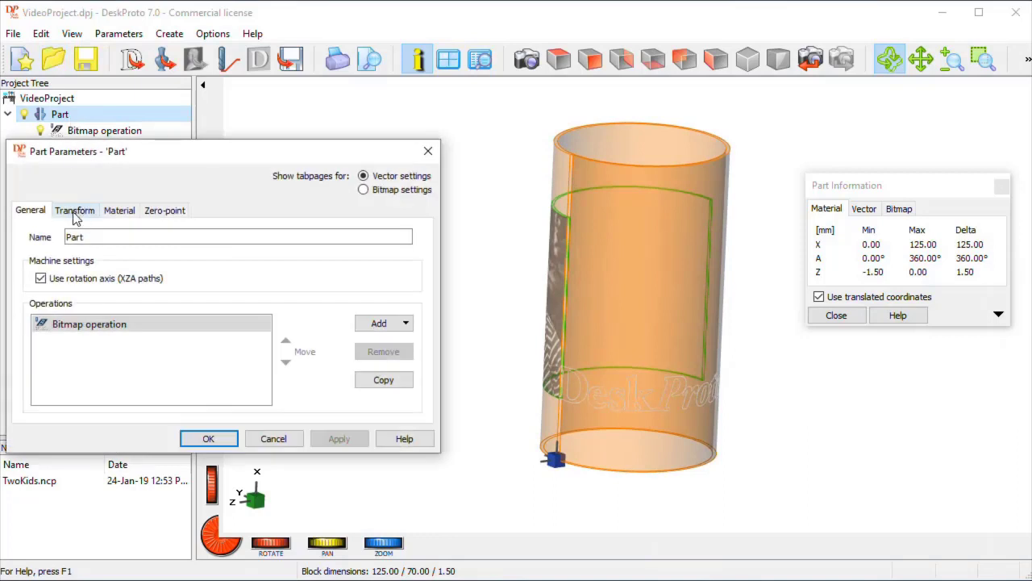
click(74, 211)
double_click(50, 255)
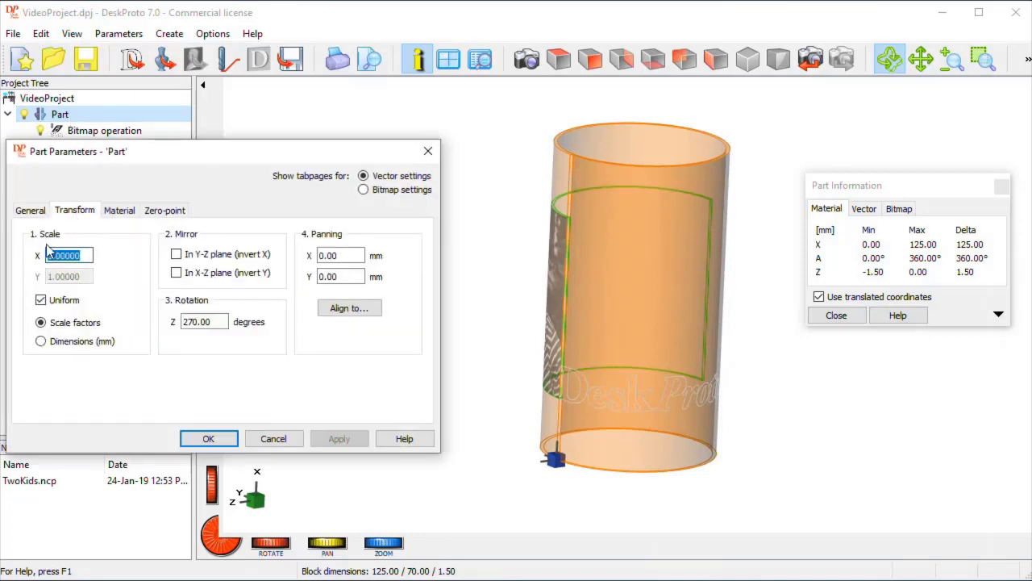
key(BackSpace)
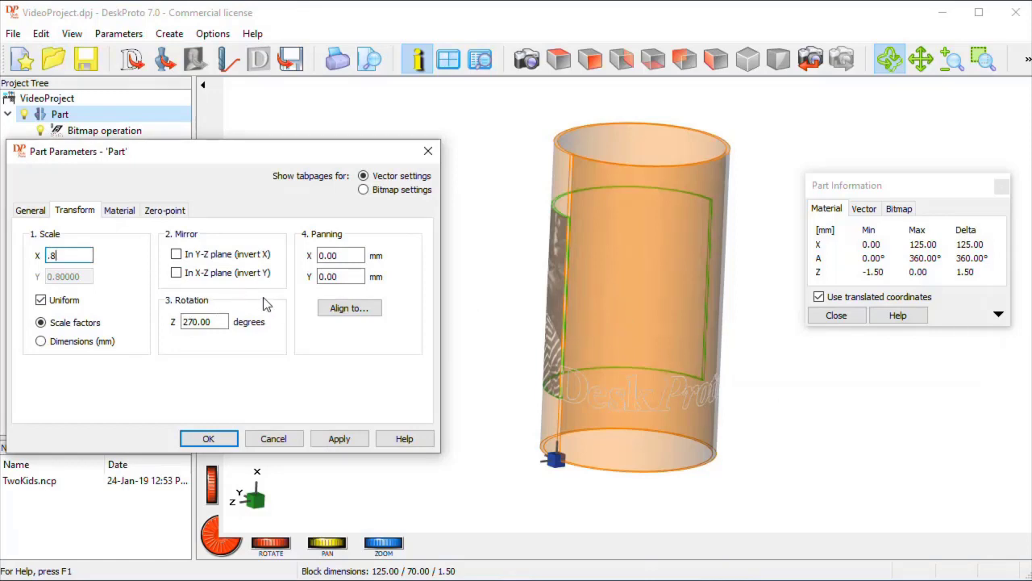
click(578, 341)
click(350, 308)
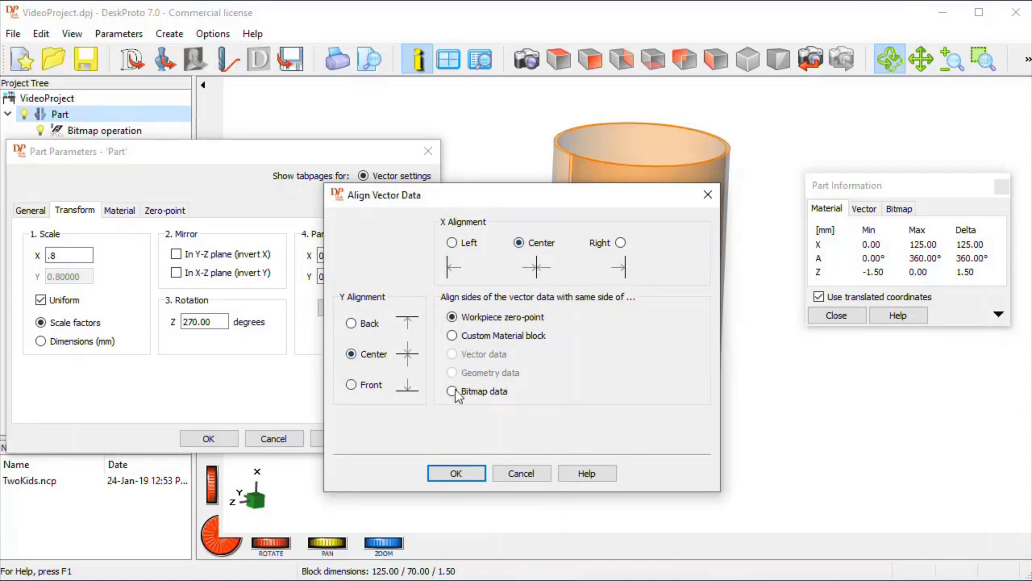
click(456, 473)
click(209, 438)
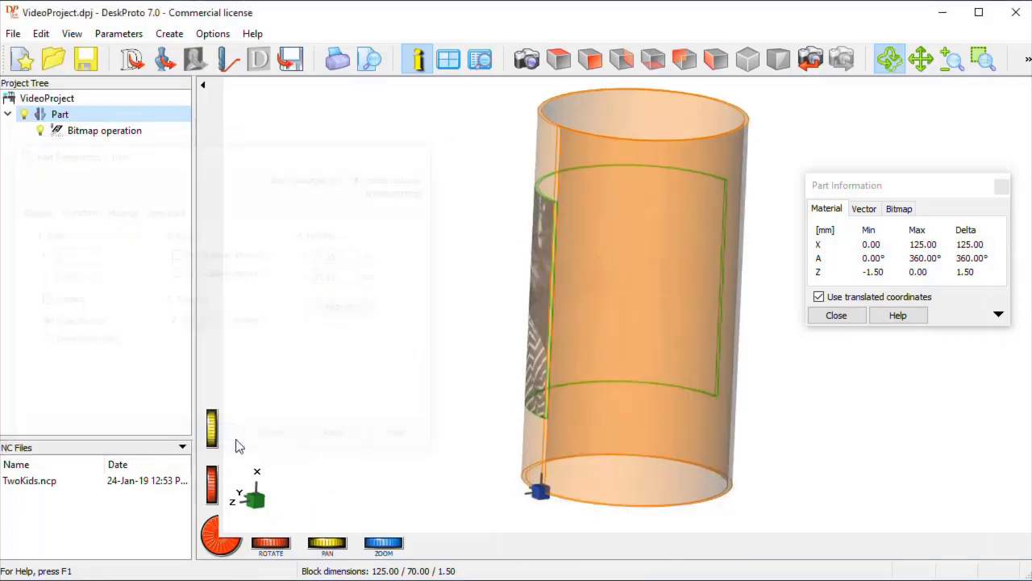
drag(460, 349, 632, 334)
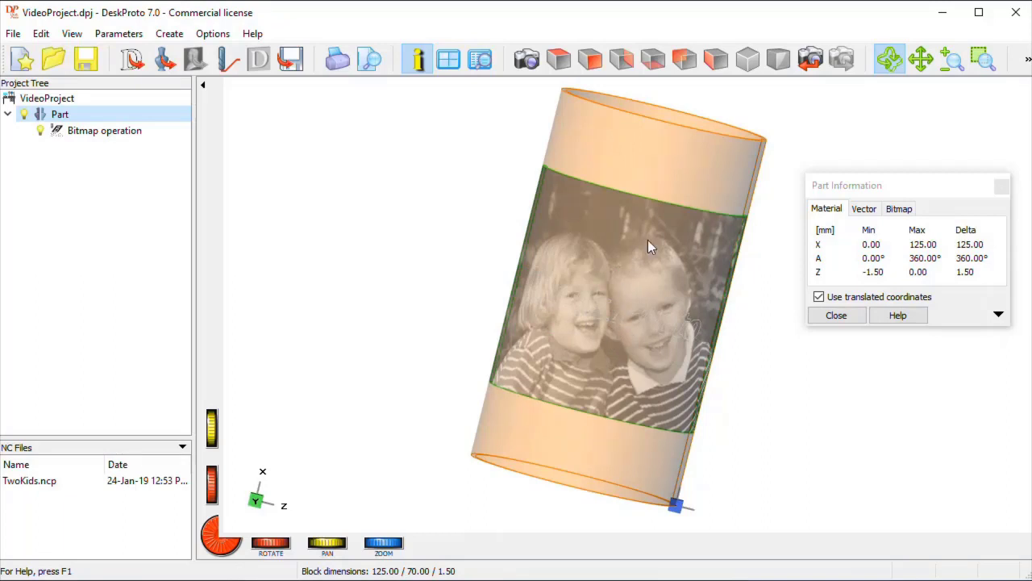
- Reset the logo's Panning X from 31.19 to 0
double_click(77, 121)
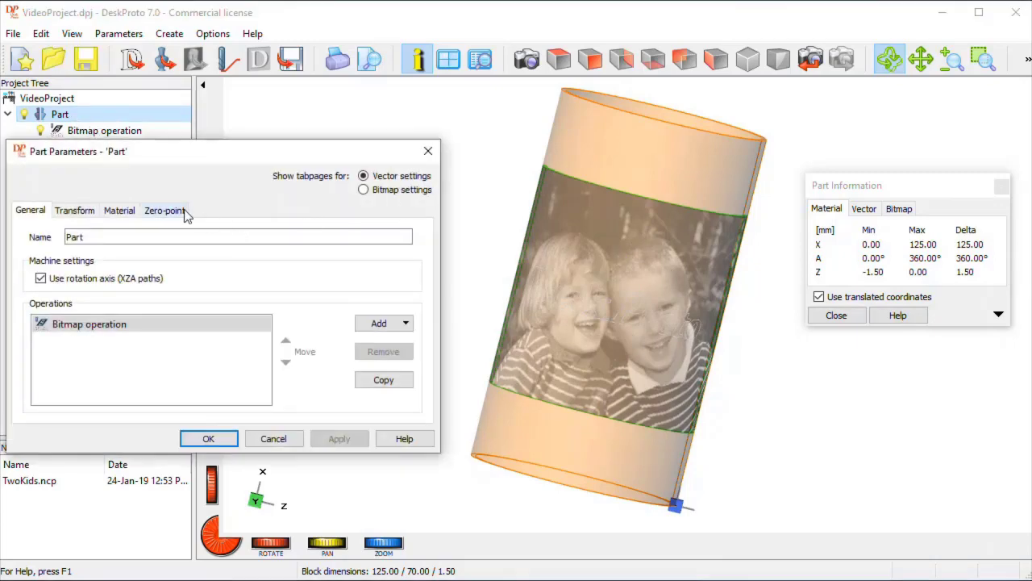
click(68, 214)
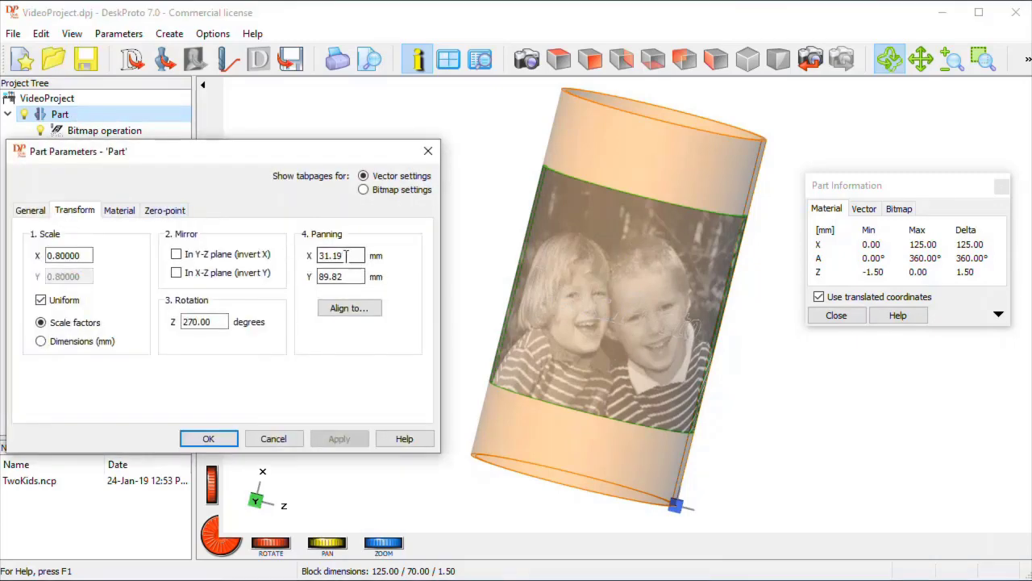
drag(361, 255, 290, 255)
text(0)
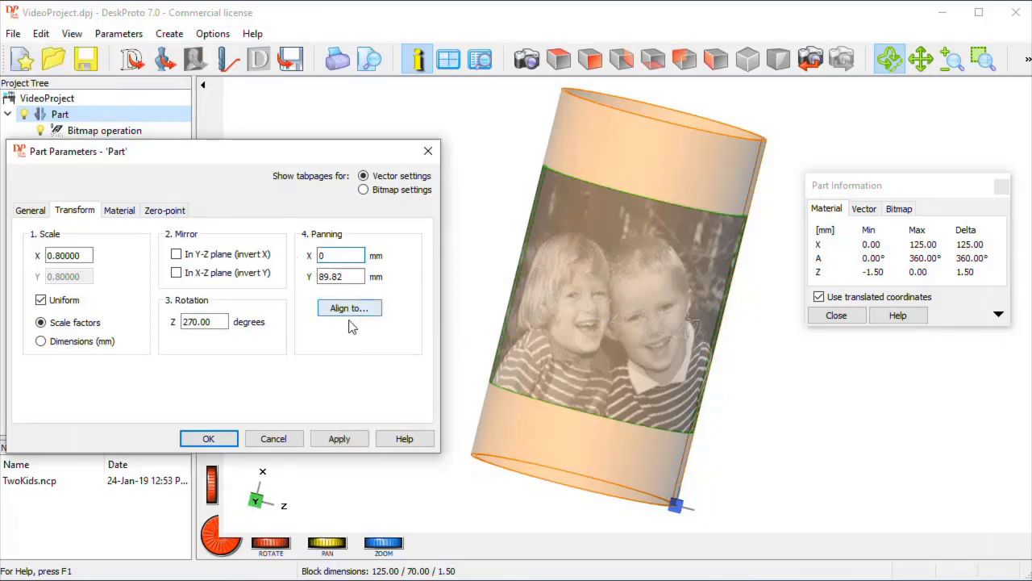
click(208, 439)
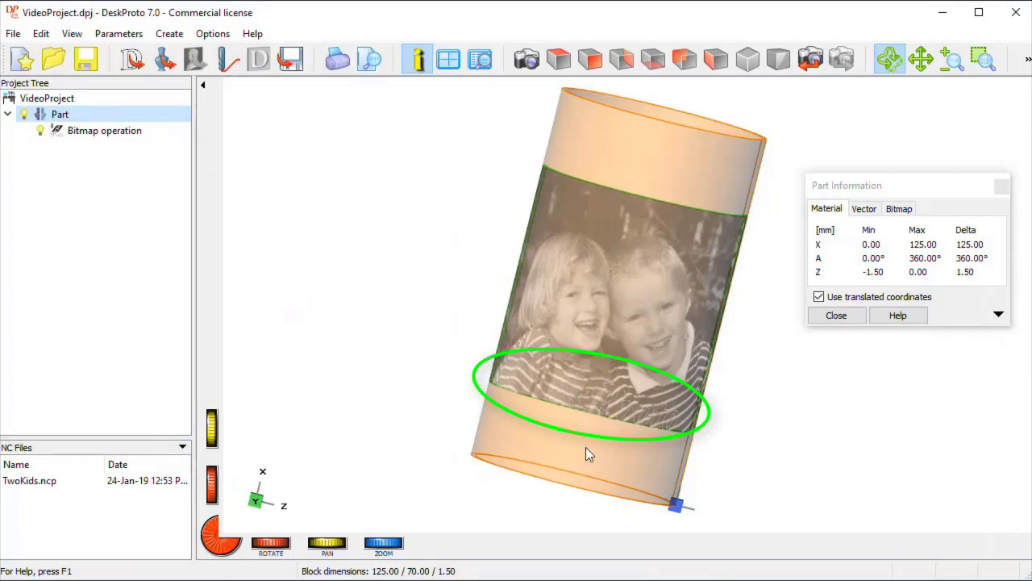
- Set the logo's Panning X to -17 mm and check the text sits below the photo
double_click(113, 121)
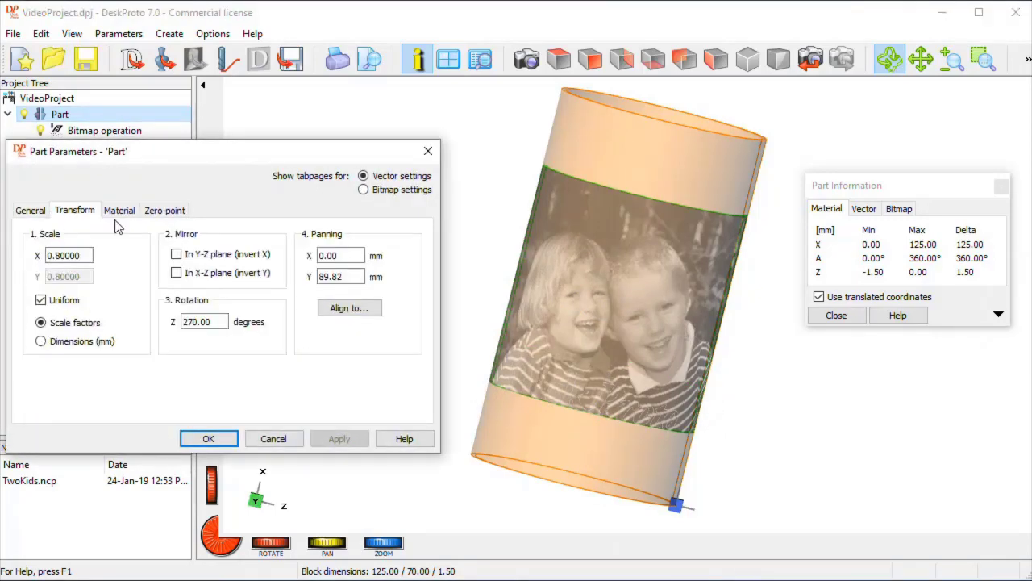
key(Tab)
text(-)
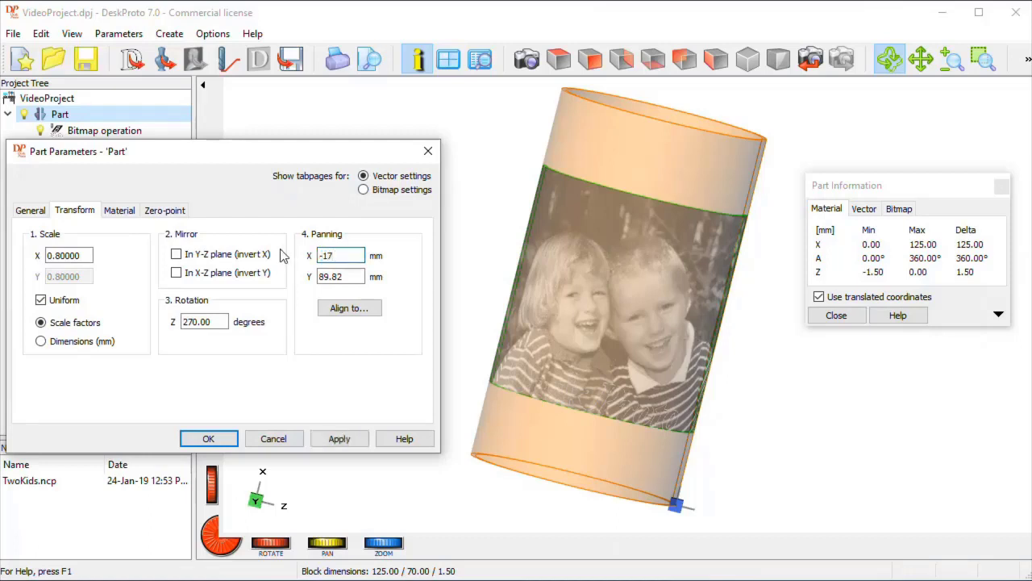
click(208, 438)
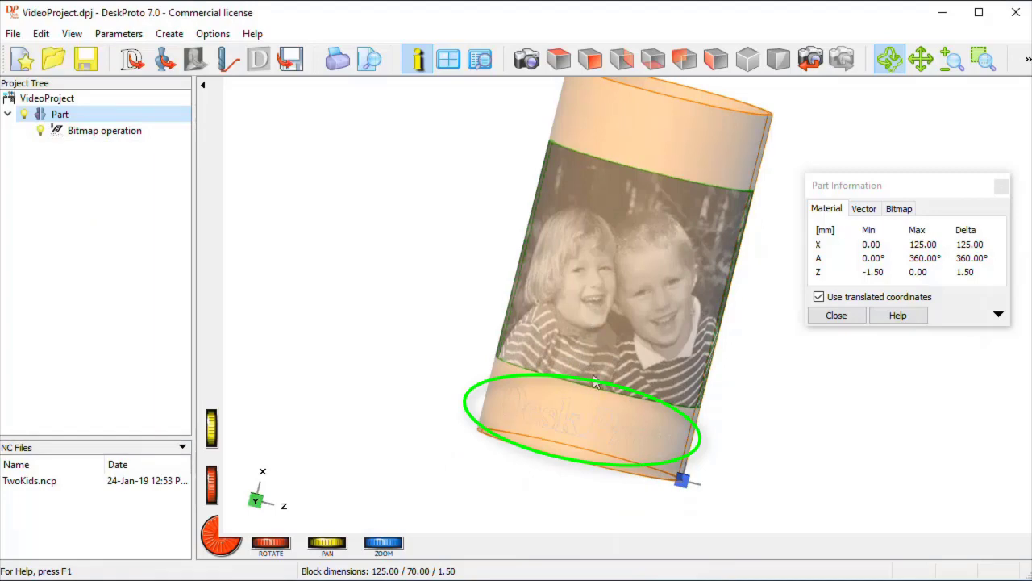
drag(597, 386, 525, 405)
drag(585, 250, 534, 242)
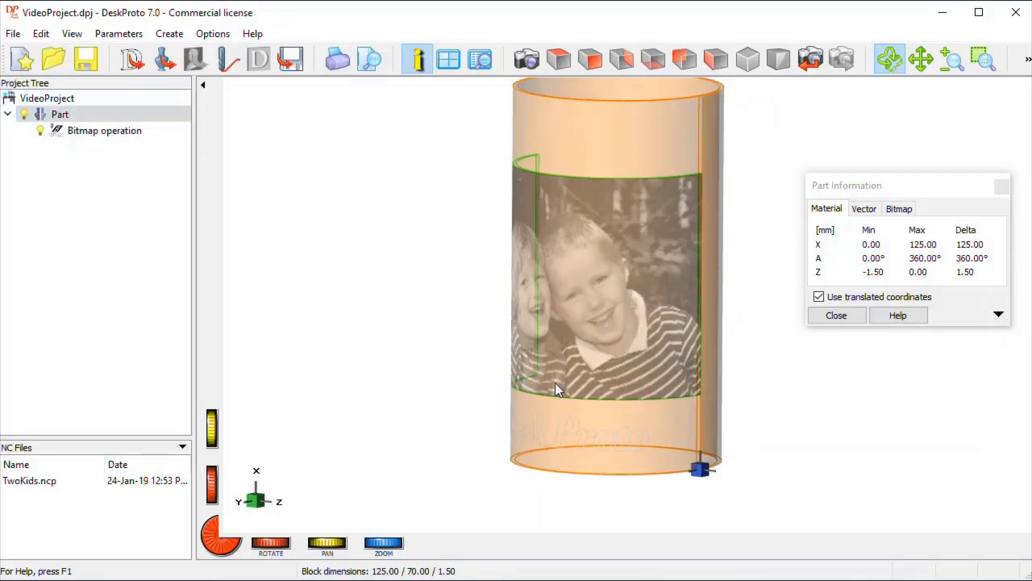
drag(555, 382, 560, 189)
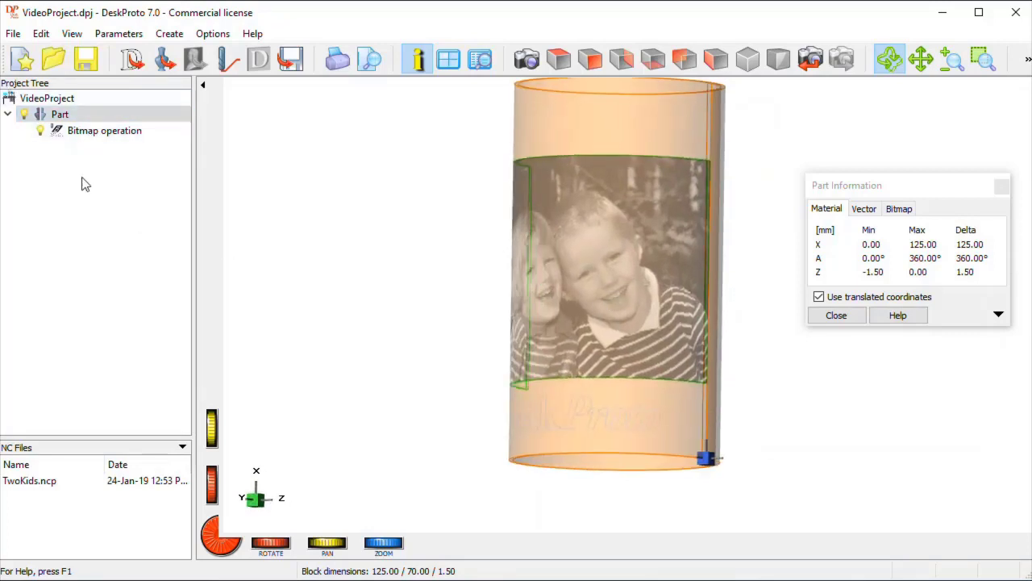
- Add a vector operation to the Part using the Tapered Ball TEB15-020 cutter at feedrate 15
right_click(84, 120)
click(127, 150)
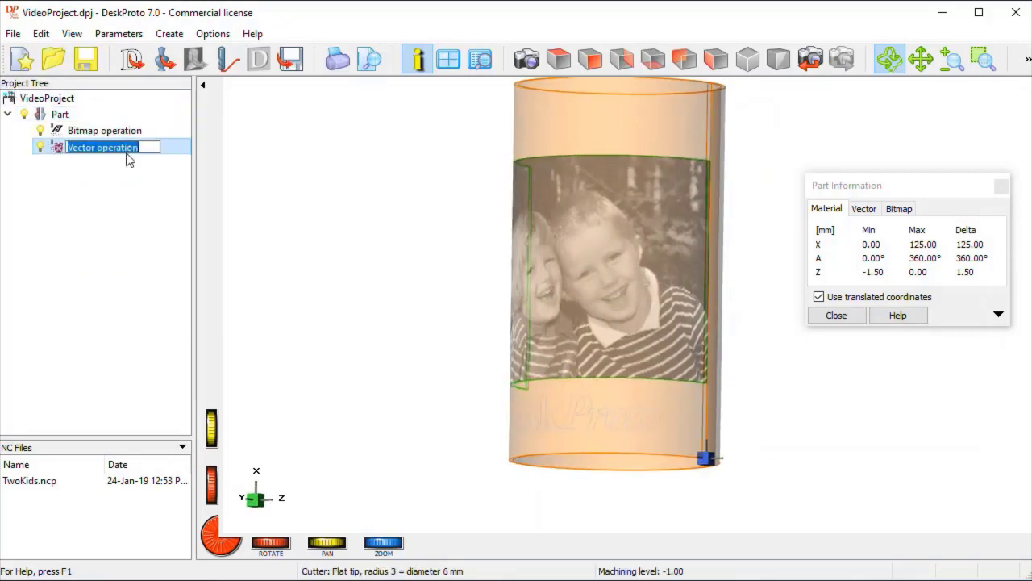
key(Return)
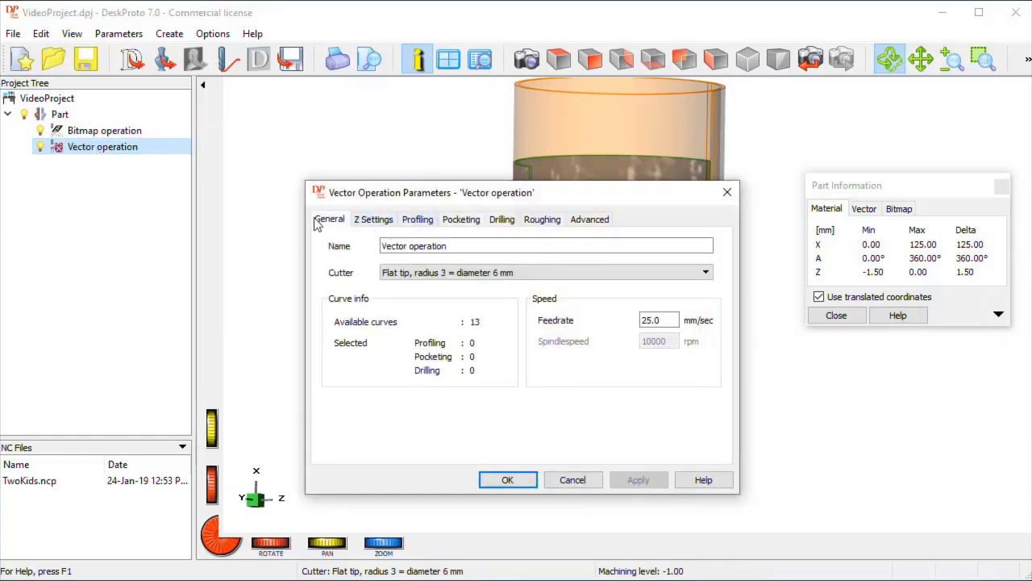
click(484, 275)
scroll(696, 326, down, 7)
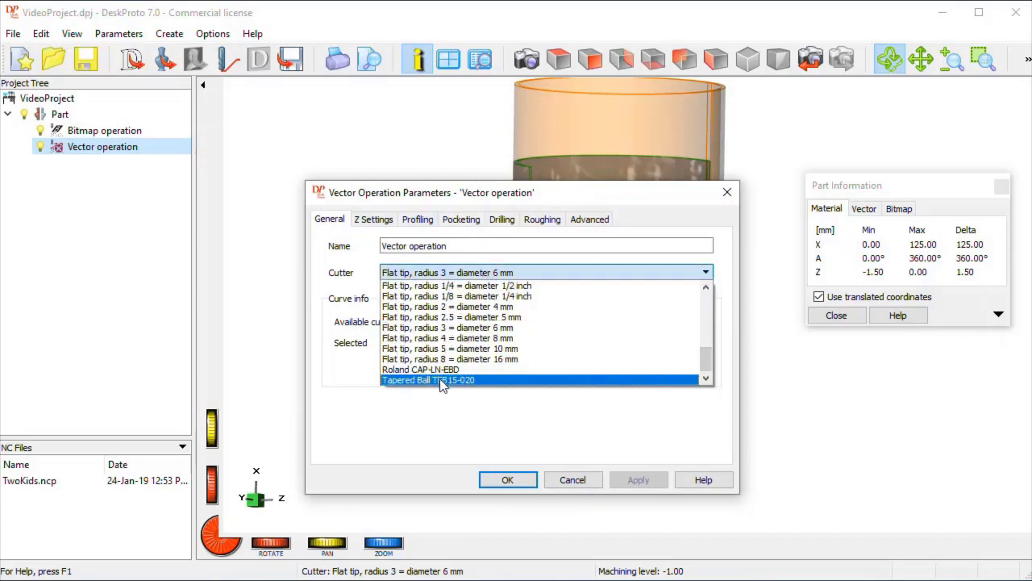
click(442, 382)
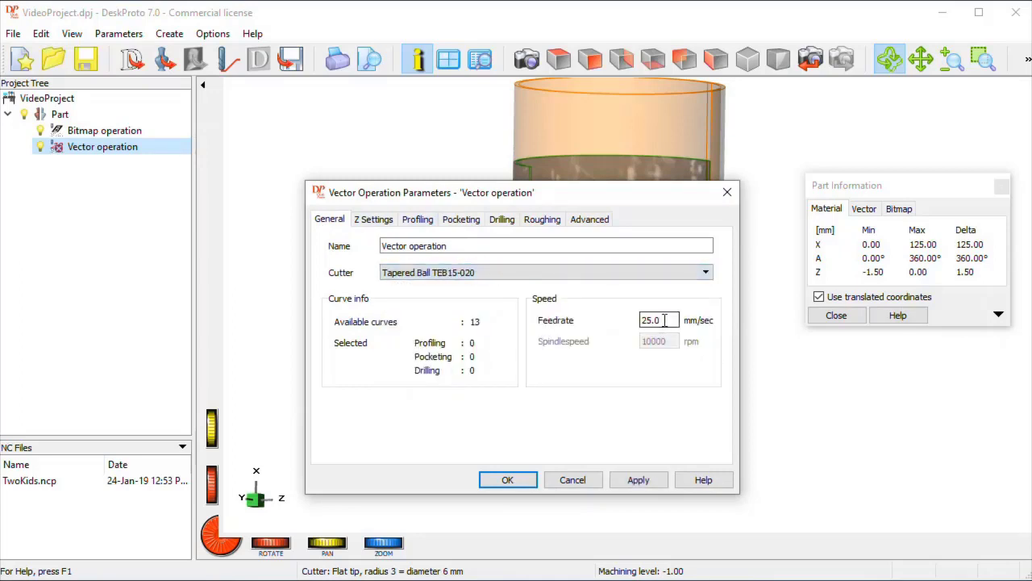
drag(664, 320, 582, 321)
text(15)
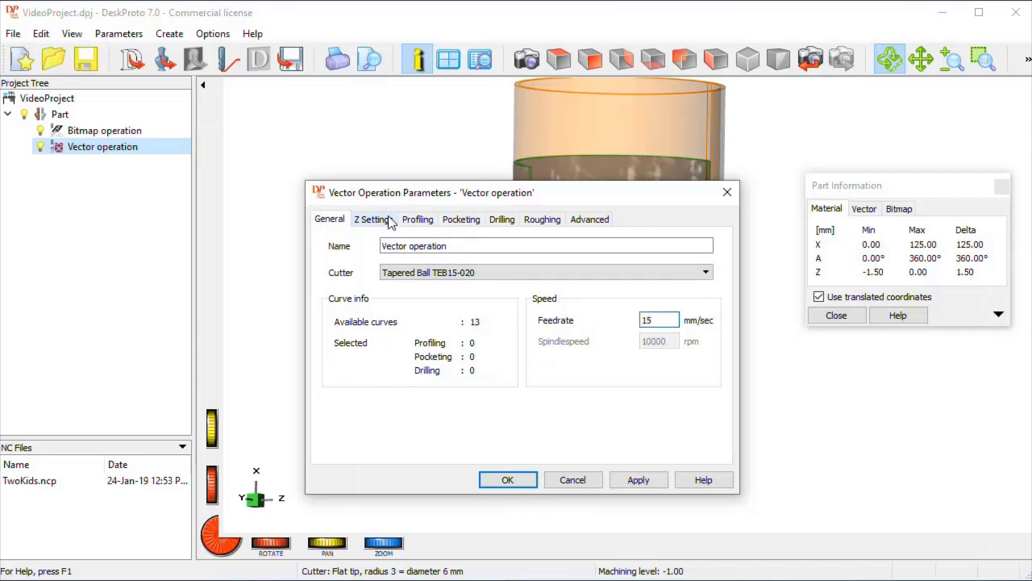
- Set machining depth -0.5 mm, free height 2 mm, and always stay low
click(373, 219)
click(559, 264)
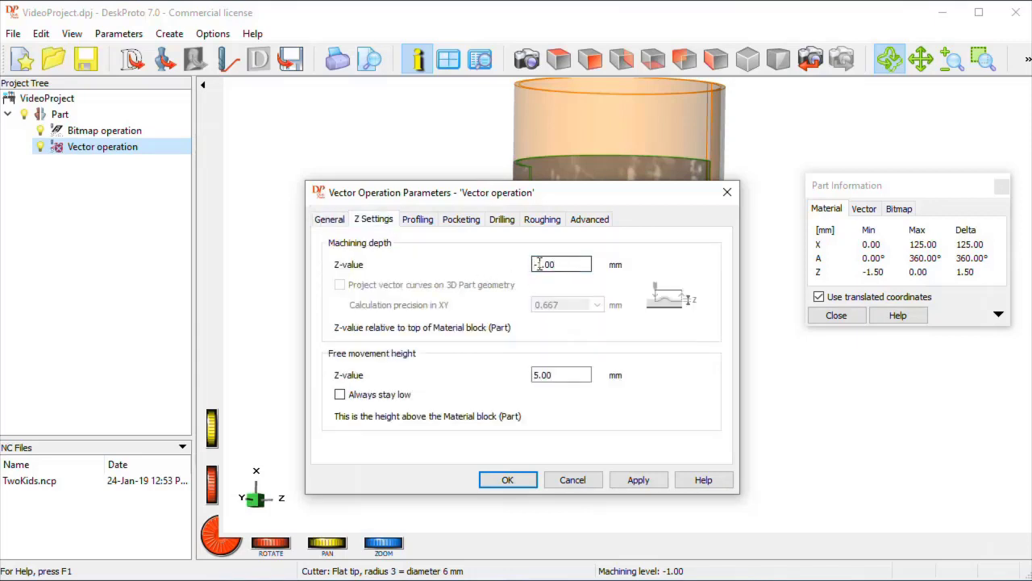
drag(538, 265, 578, 268)
text(0.5)
click(567, 376)
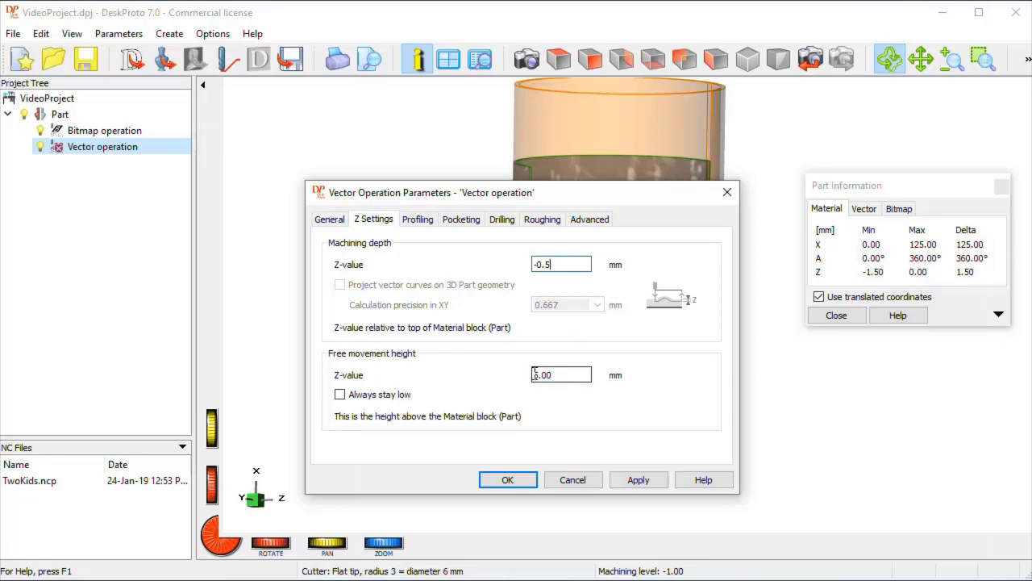
drag(556, 373, 533, 374)
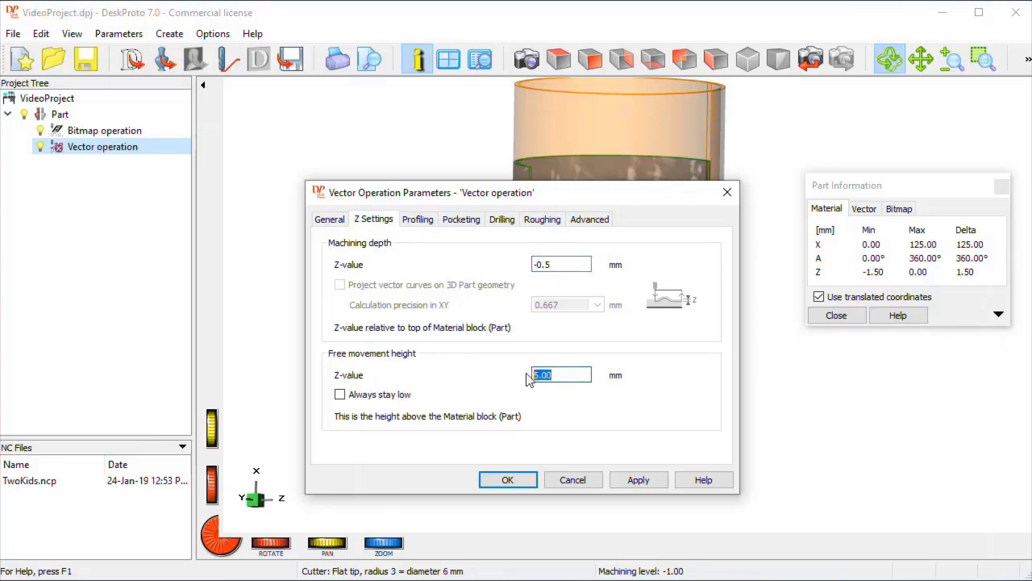
text(2)
click(340, 395)
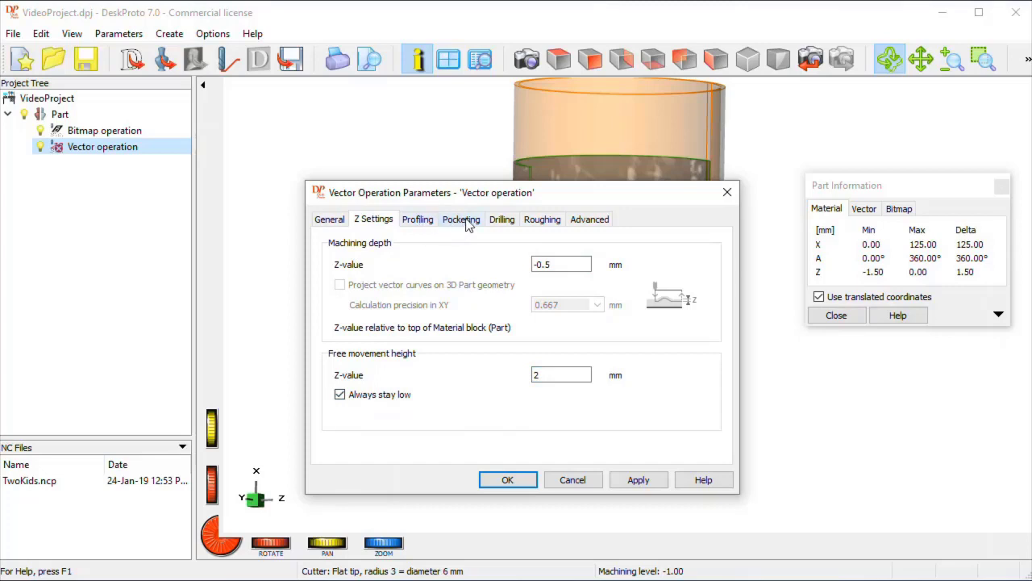
drag(472, 194, 296, 109)
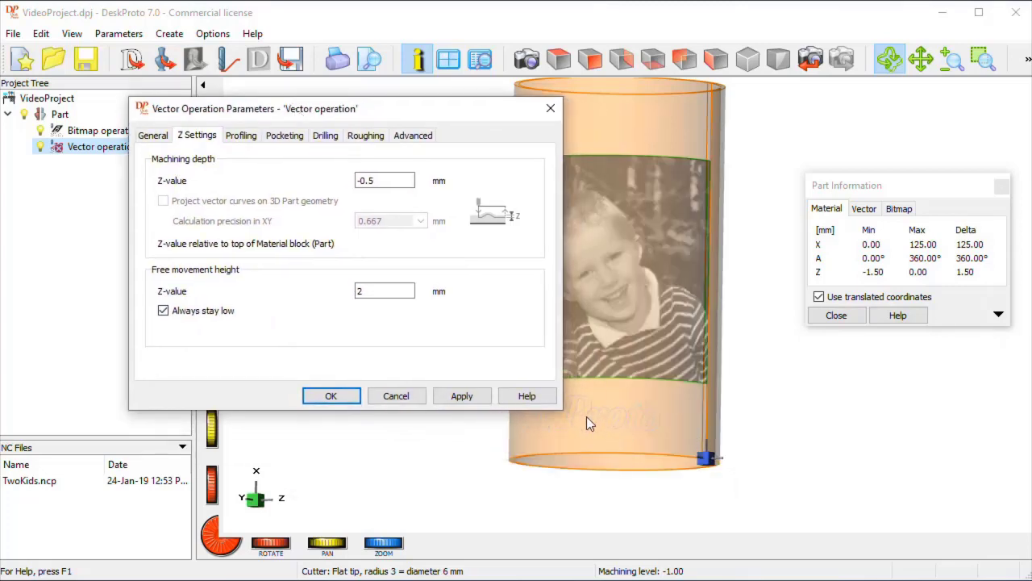
- Pocket all 13 curves with a reversed (inside-out) offset strategy and accept the settings
click(289, 136)
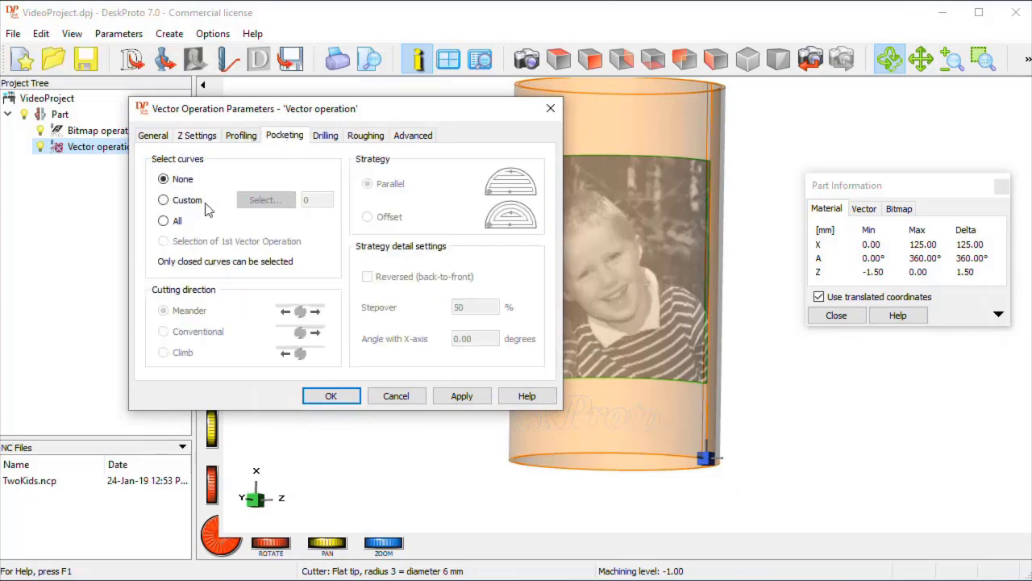
click(164, 222)
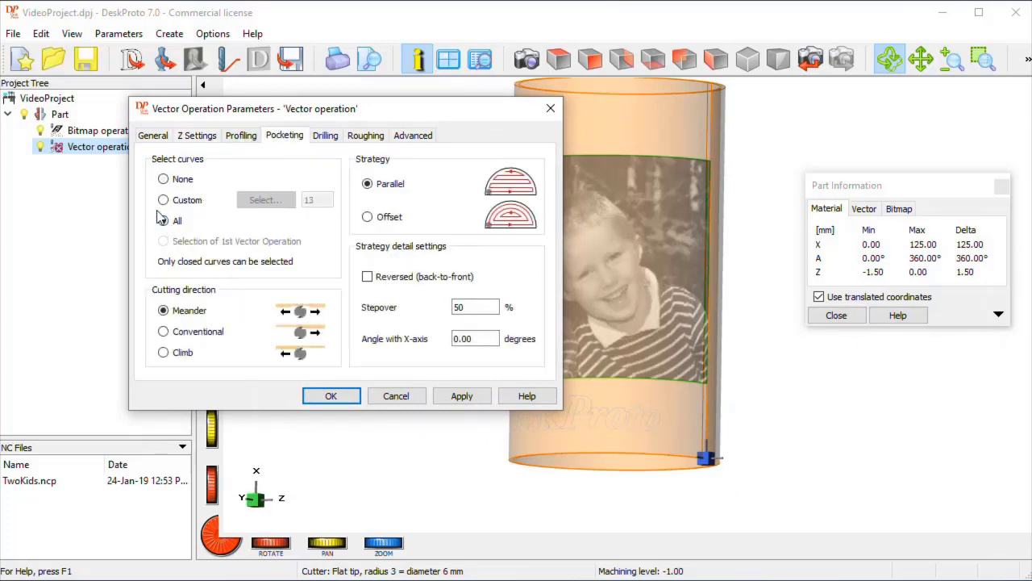
click(368, 218)
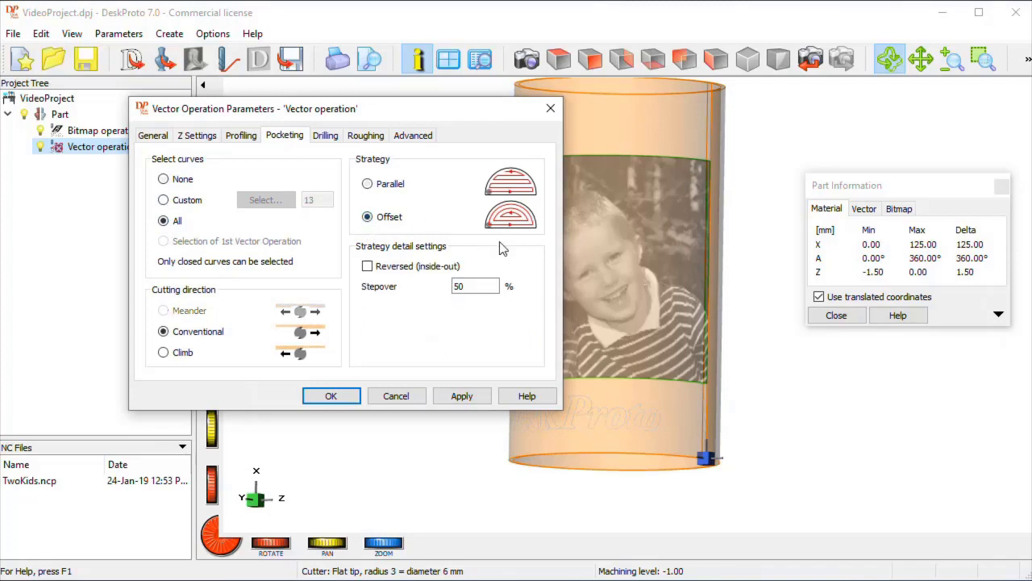
double_click(456, 287)
click(368, 267)
click(355, 399)
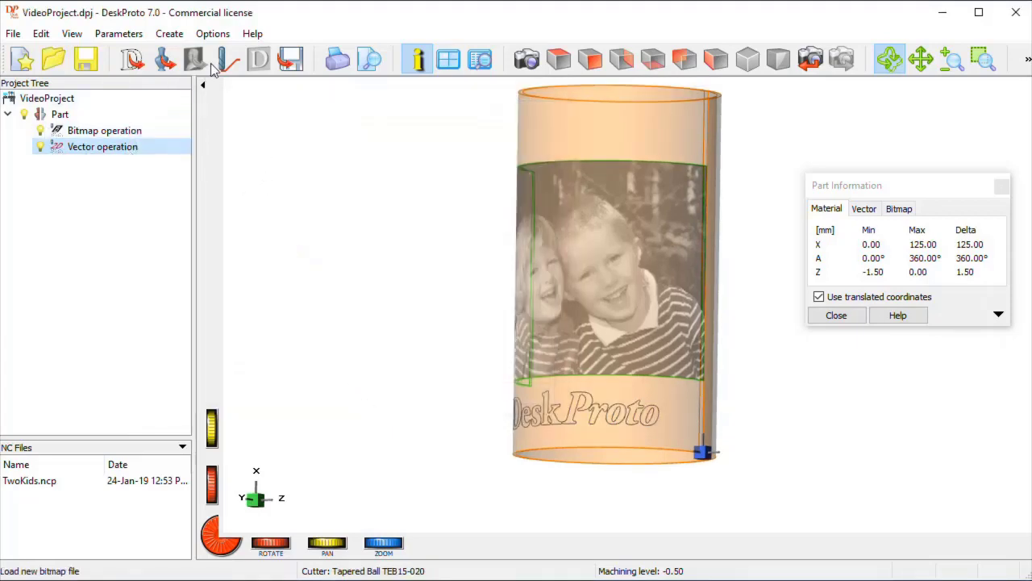
- Hide the Bitmap operation and calculate toolpaths for the visible Vector operation only
click(41, 131)
click(230, 63)
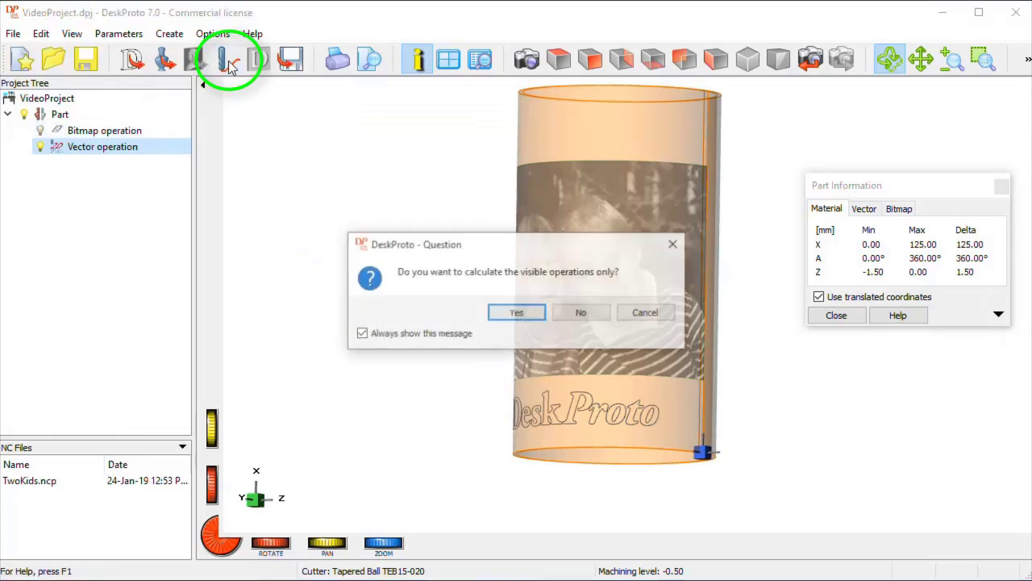
click(517, 314)
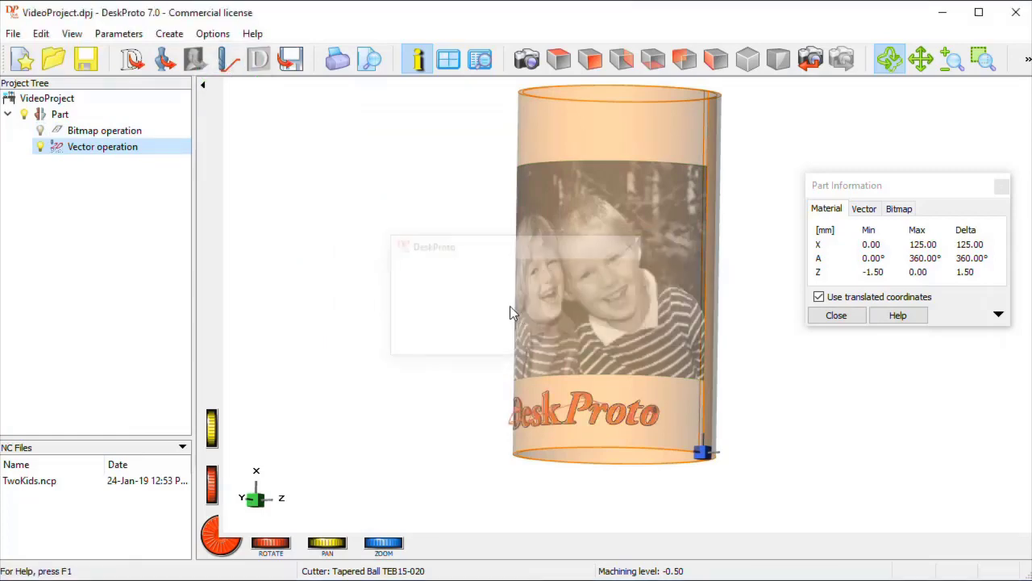
scroll(551, 390, up, 6)
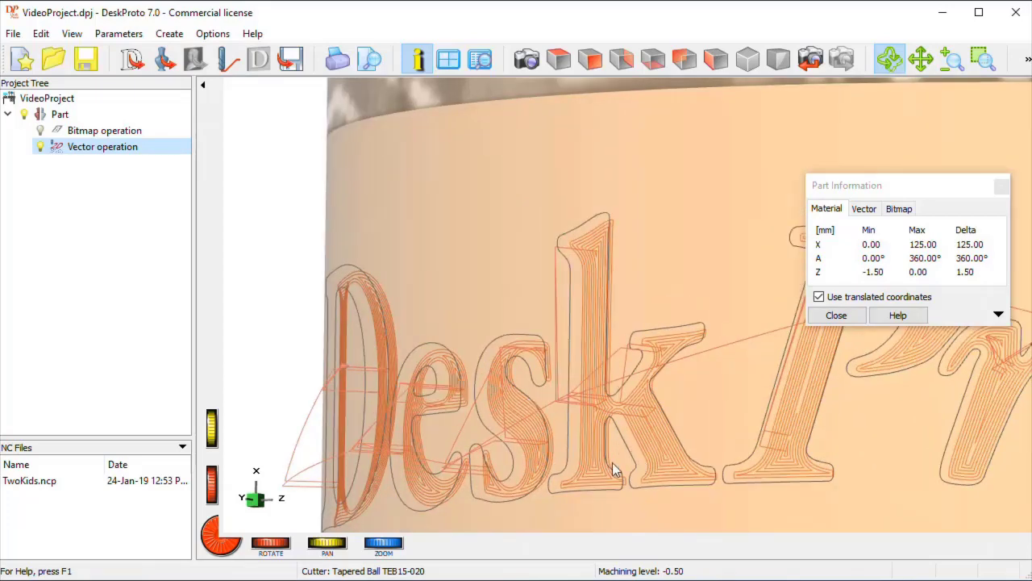
scroll(612, 464, down, 2)
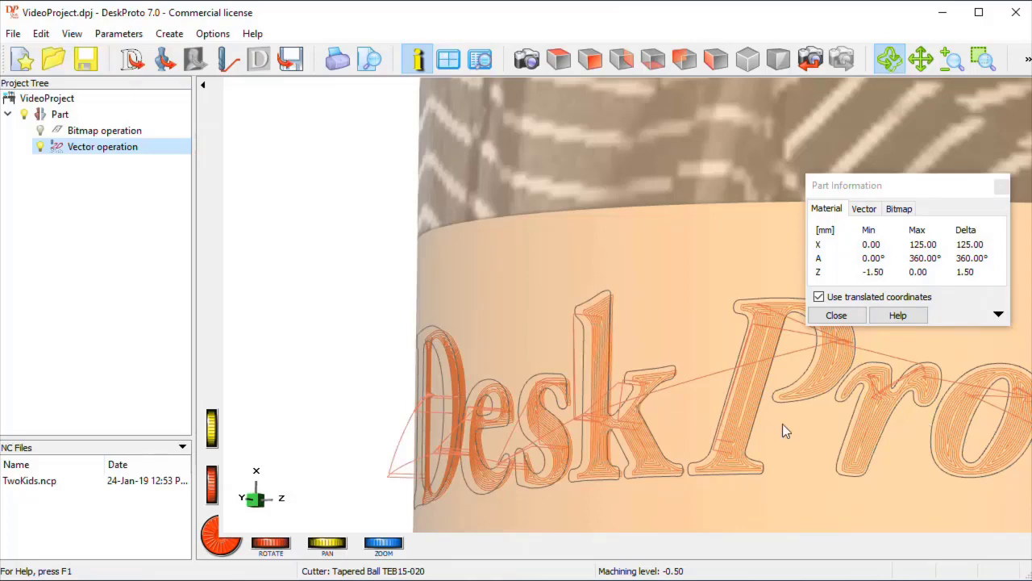
- Write the visible operation's NC program to the Desktop as TwoKids-text.ncp
click(294, 61)
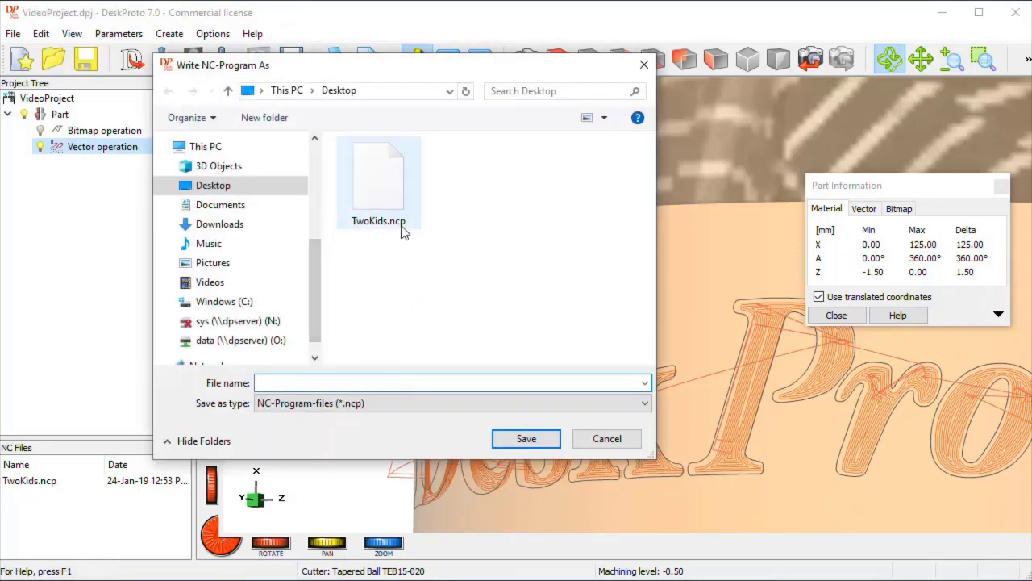
click(403, 228)
click(309, 384)
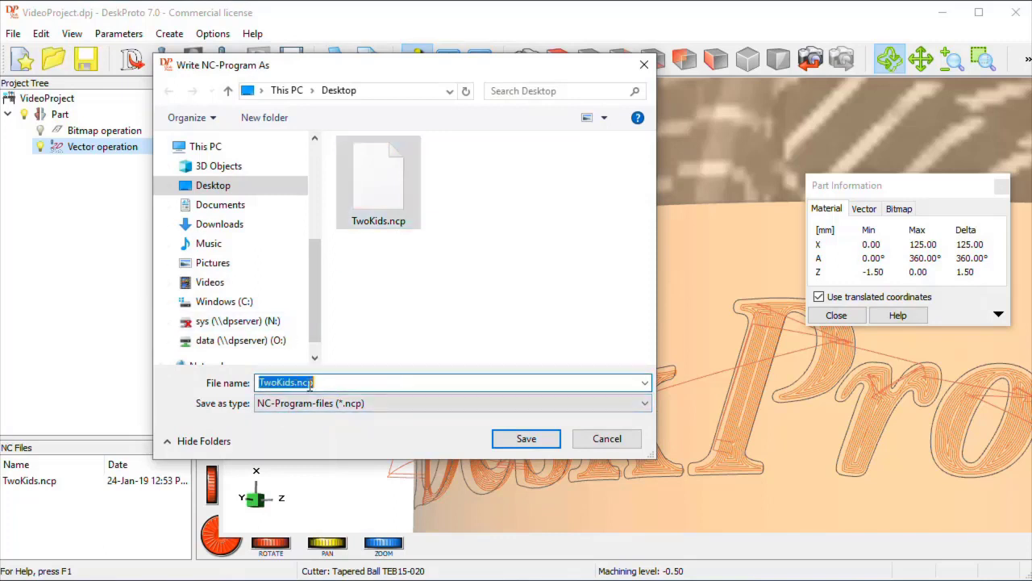
click(295, 383)
text(-text)
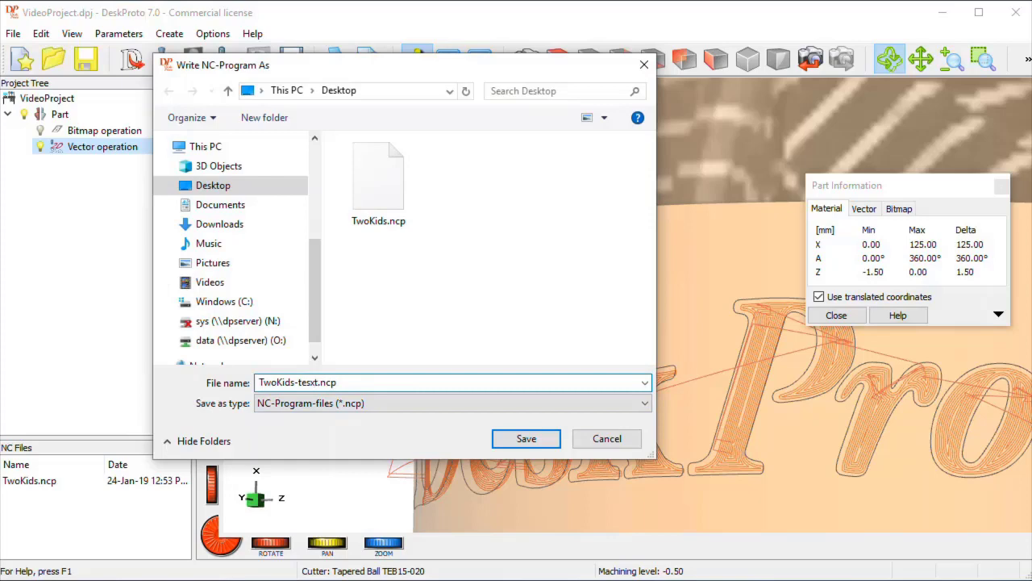
click(525, 438)
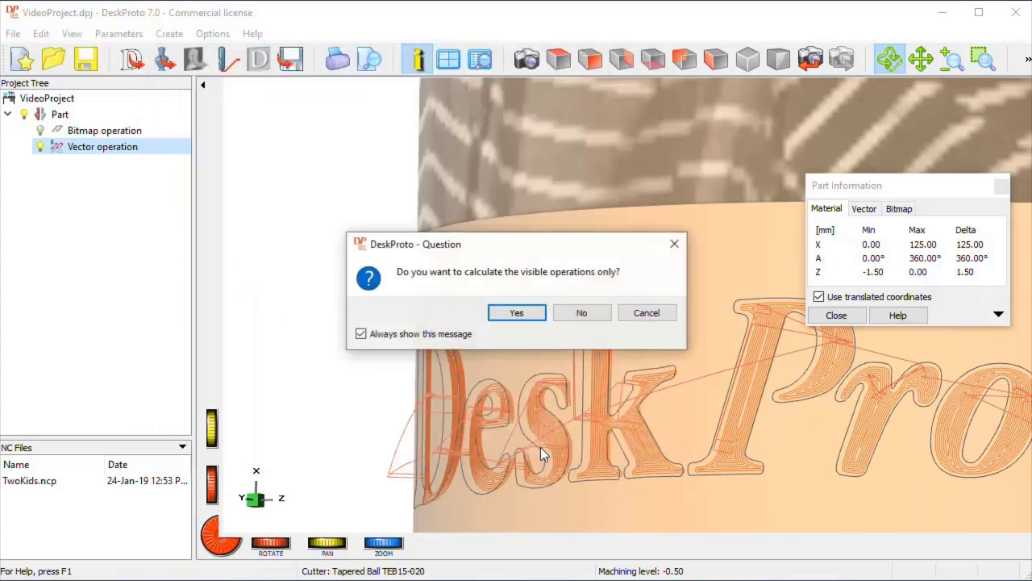
click(517, 313)
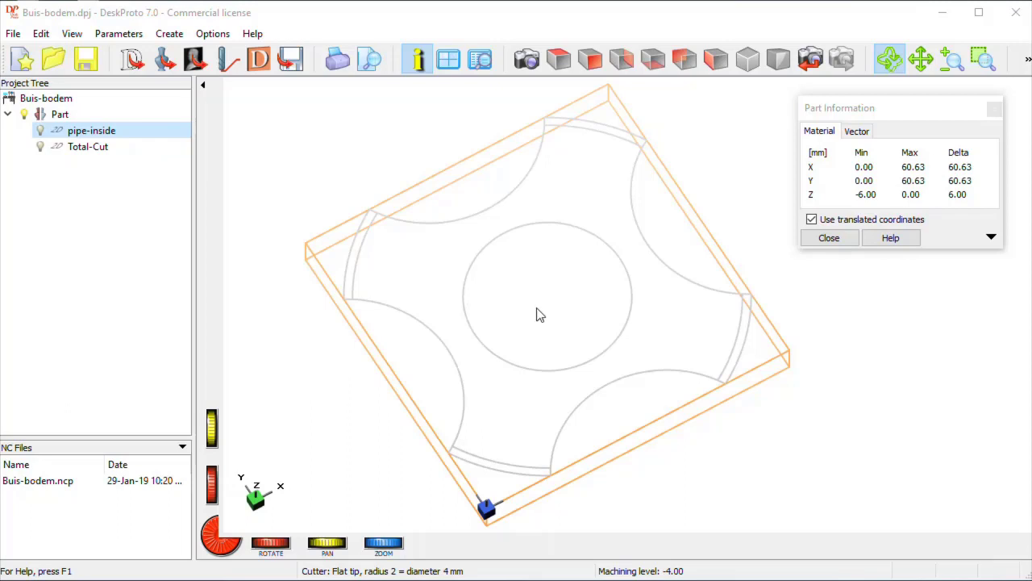
- Turn on the pipe-inside and Total-Cut operations and run the simulation
click(40, 130)
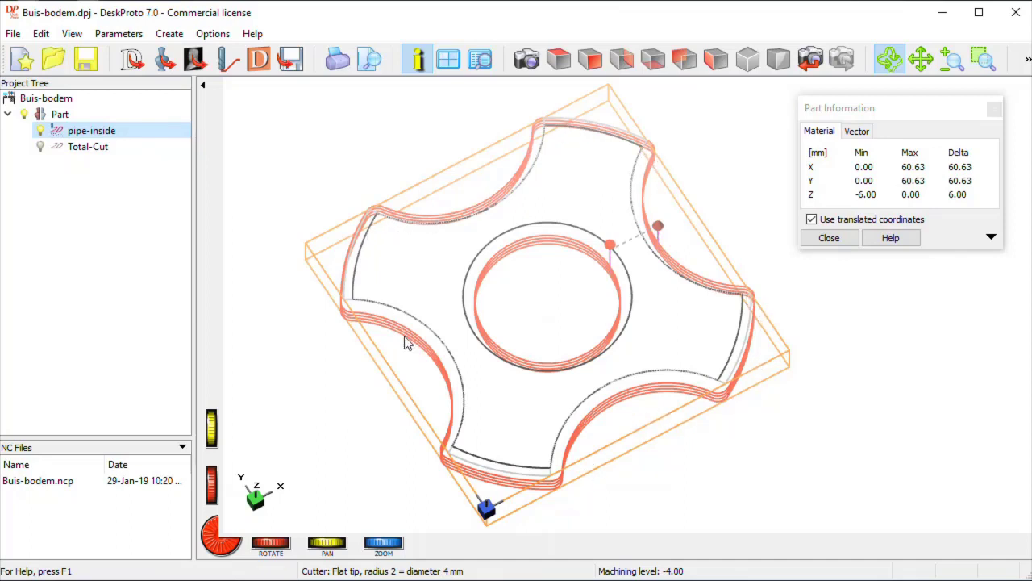
click(41, 147)
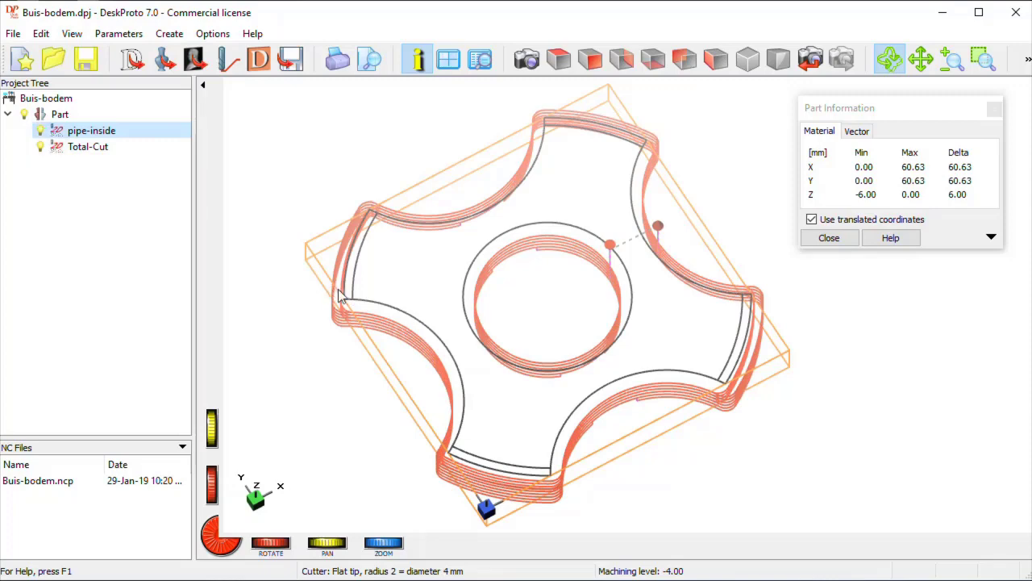
click(259, 63)
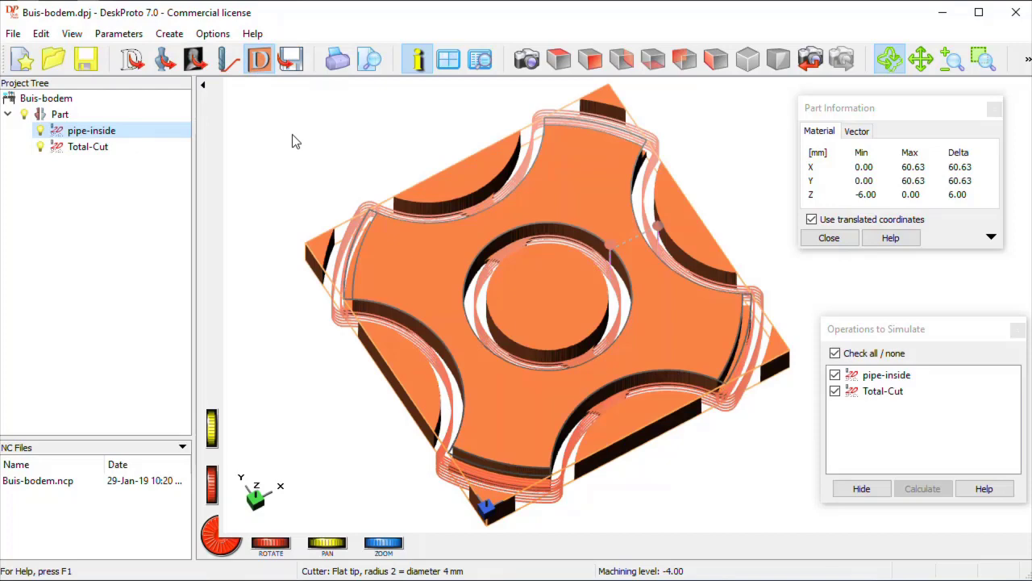
- Hide geometry, vector curves and toolpaths in the view's visible items
double_click(393, 159)
click(479, 194)
click(477, 171)
click(476, 471)
click(456, 544)
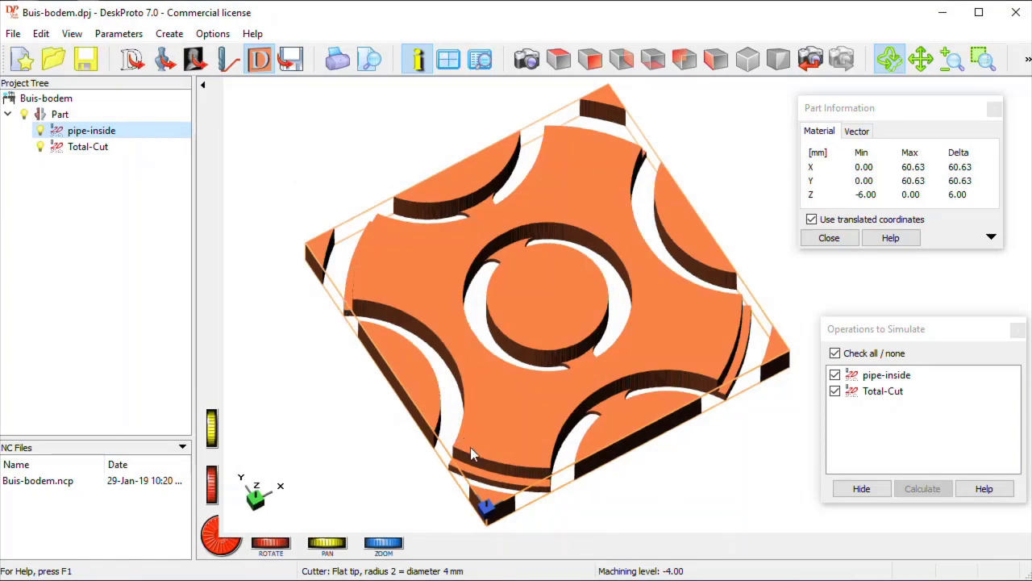